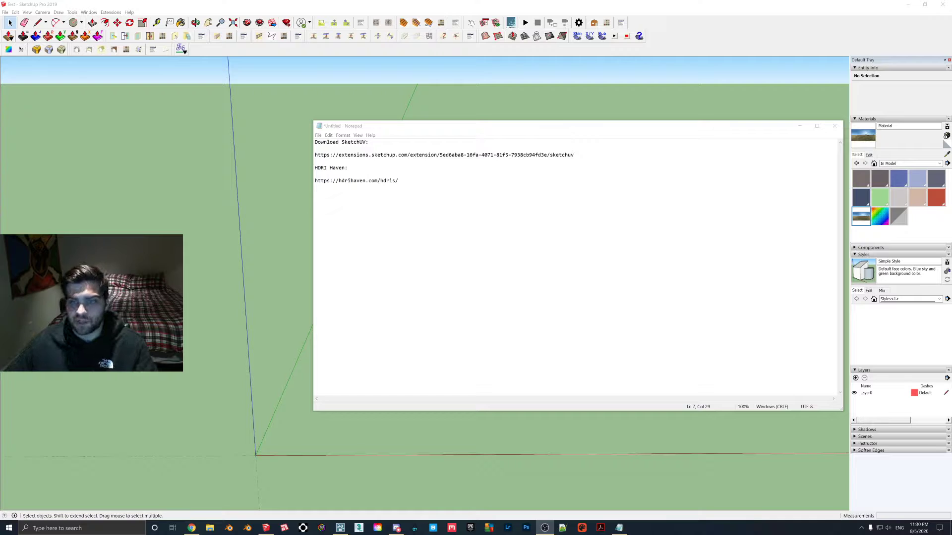
Move the Notepad notes toward the centre and select the SketchUV and HDRI Haven links.
left_click_drag(422, 128, 334, 130)
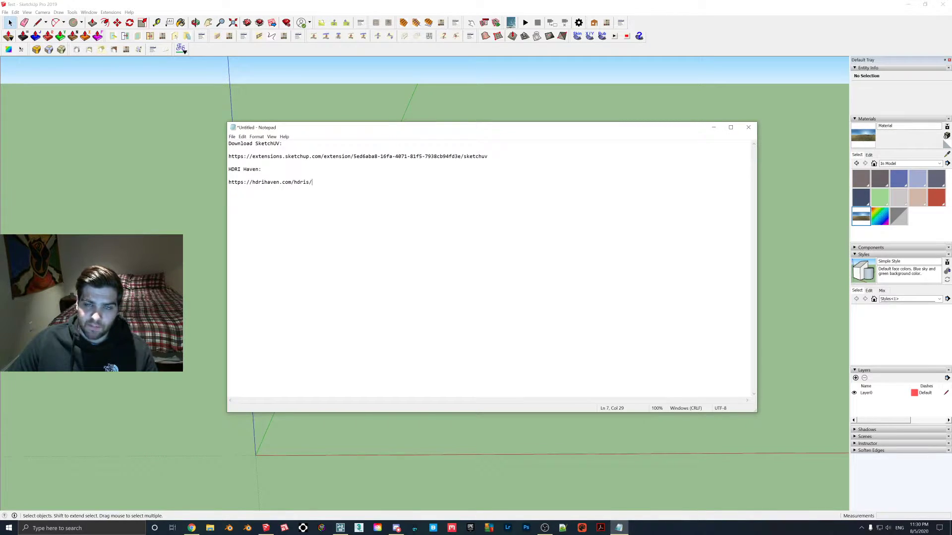
left_click_drag(230, 157, 488, 156)
left_click(276, 181)
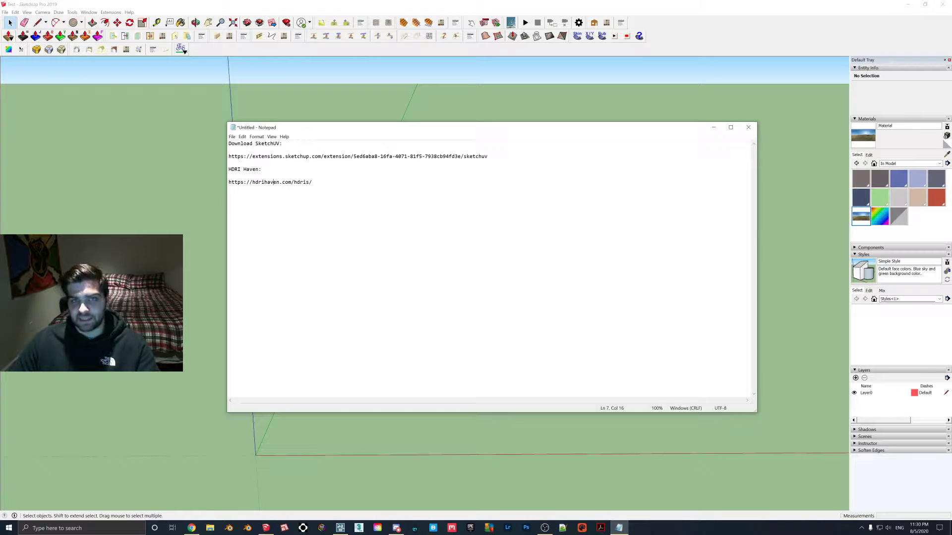
Minimize Notepad, draw a trial circle on the ground, then undo it.
left_click(713, 128)
mouse_move(404, 319)
middle_mouse_down()
mouse_move(430, 304)
mouse_move(420, 317)
mouse_move(431, 382)
middle_mouse_up()
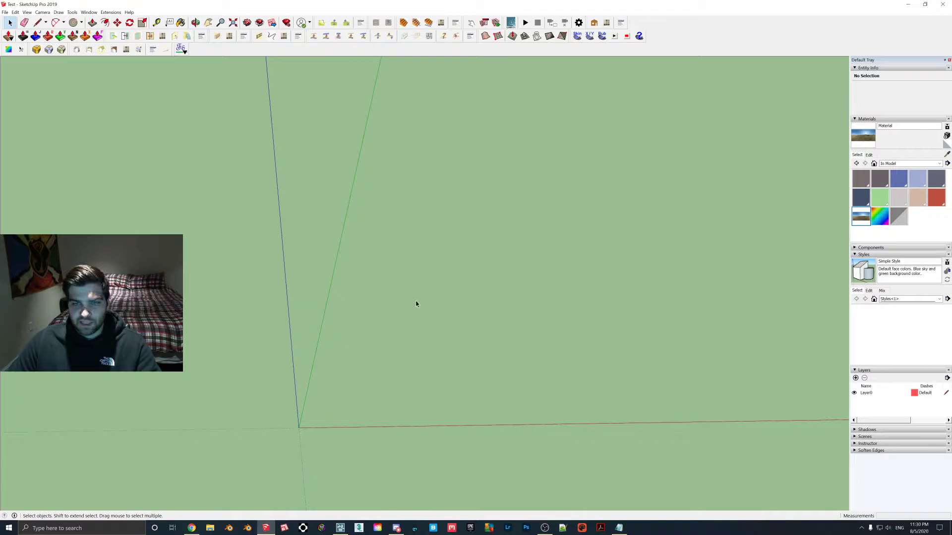
key("c")
left_click(384, 394)
key("Escape")
left_click(435, 325)
left_click(437, 287)
middle_click_drag(437, 288, 412, 322)
key("space")
key("ctrl+z")
Draw a filled circle on the ground plane near the origin.
key("c")
left_click(371, 369)
key("Escape")
middle_click_drag(302, 389, 350, 372)
left_click(300, 386)
left_click(298, 355)
scroll(351, 372, "up", 2)
left_click(10, 23)
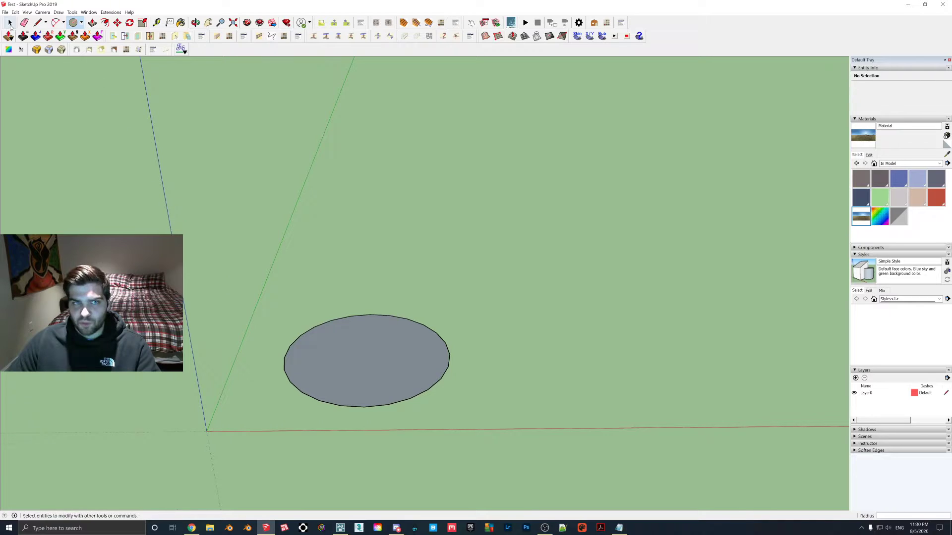
Raise the circle's segment count from 24 to 100 in Entity Info.
left_click(381, 315)
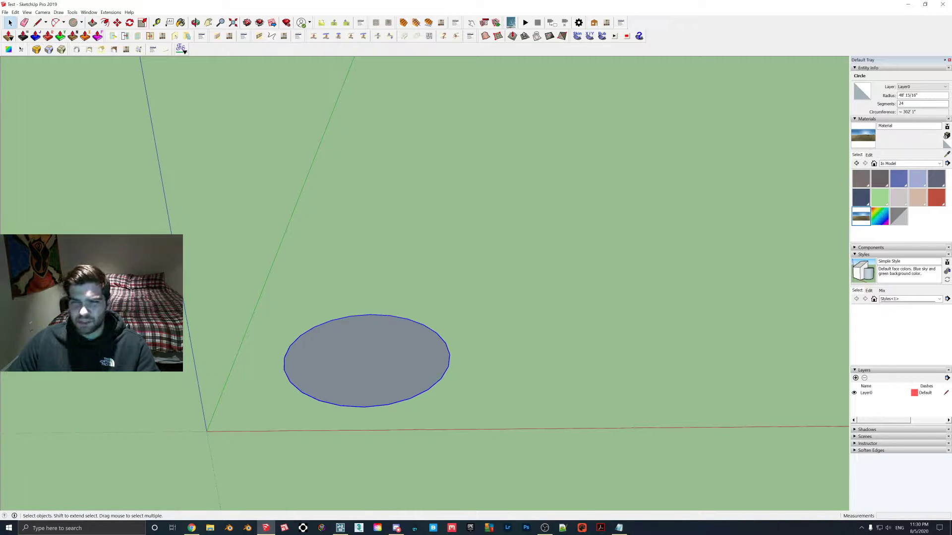
double_click(902, 104)
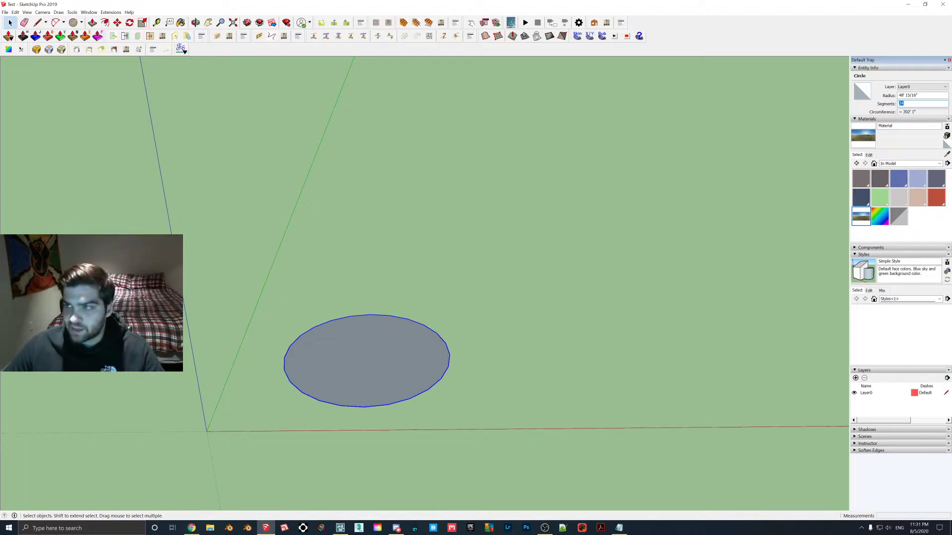
type("100")
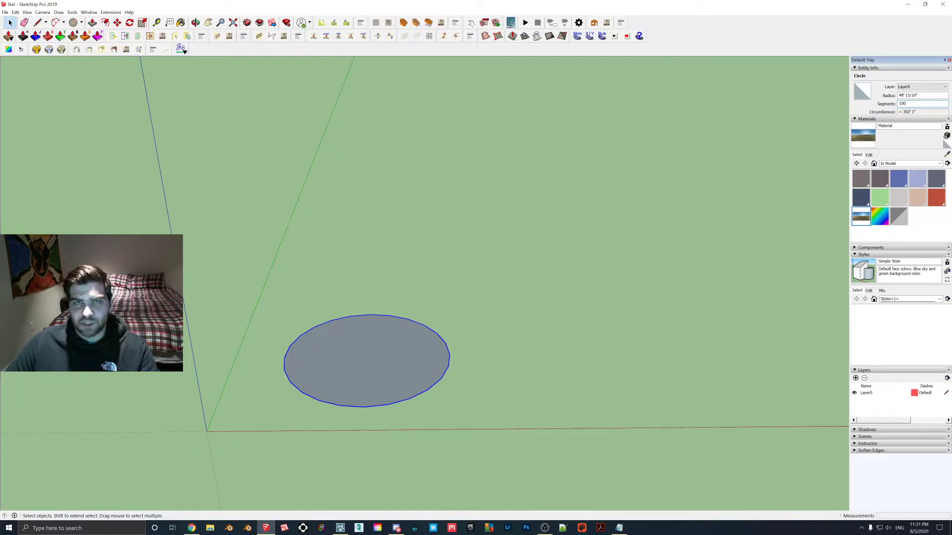
key("Return")
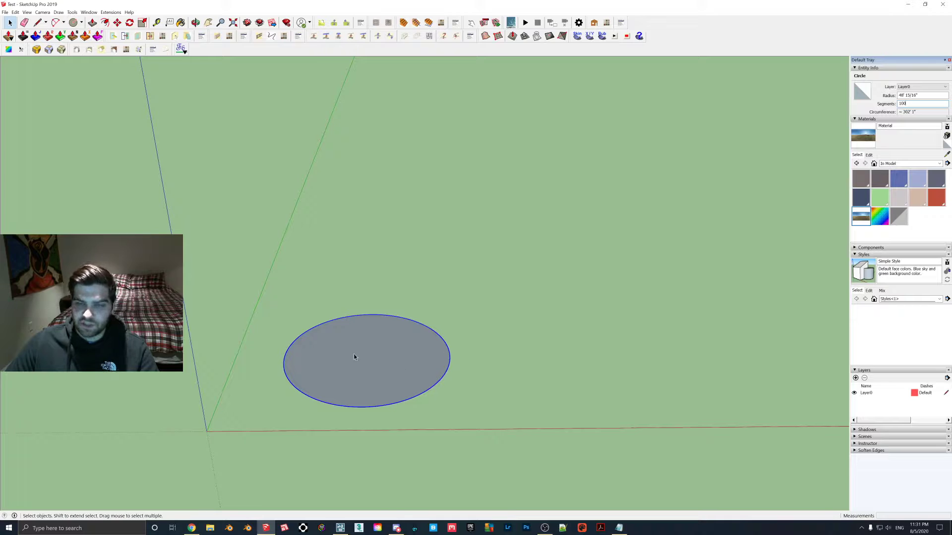
Select the circle face together with all its edges.
middle_click_drag(357, 350, 316, 399)
scroll(293, 376, "up", 5)
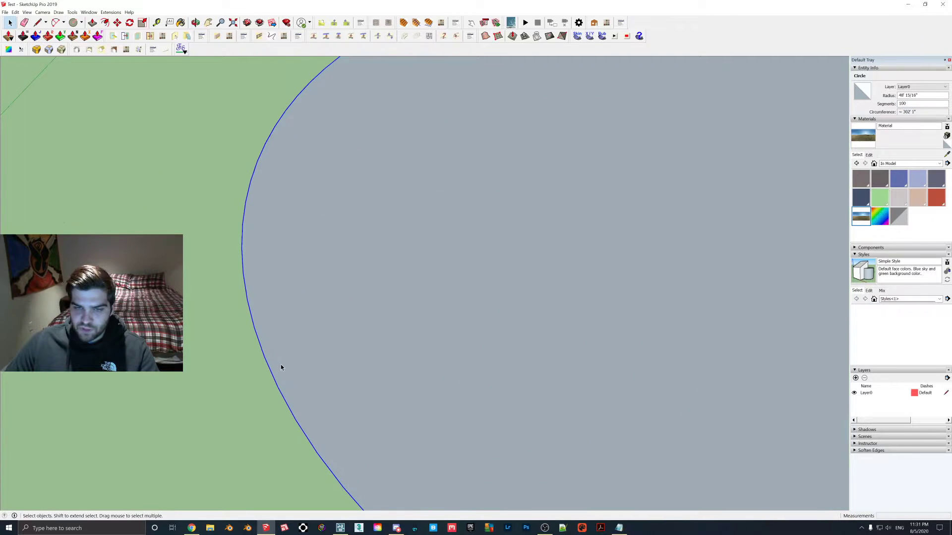
scroll(253, 297, "down", 1)
scroll(287, 273, "down", 4)
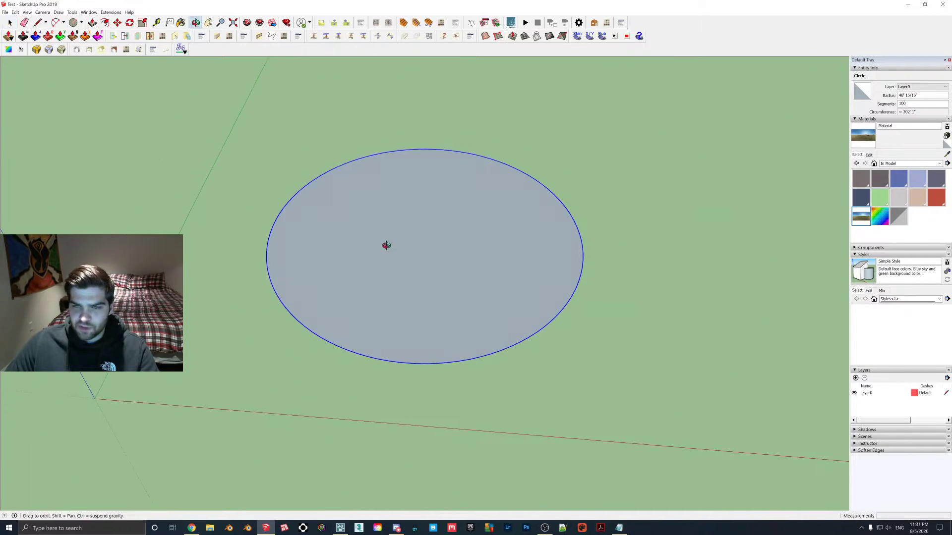
scroll(421, 250, "down", 2)
left_click(423, 253)
left_click_drag(278, 153, 560, 345)
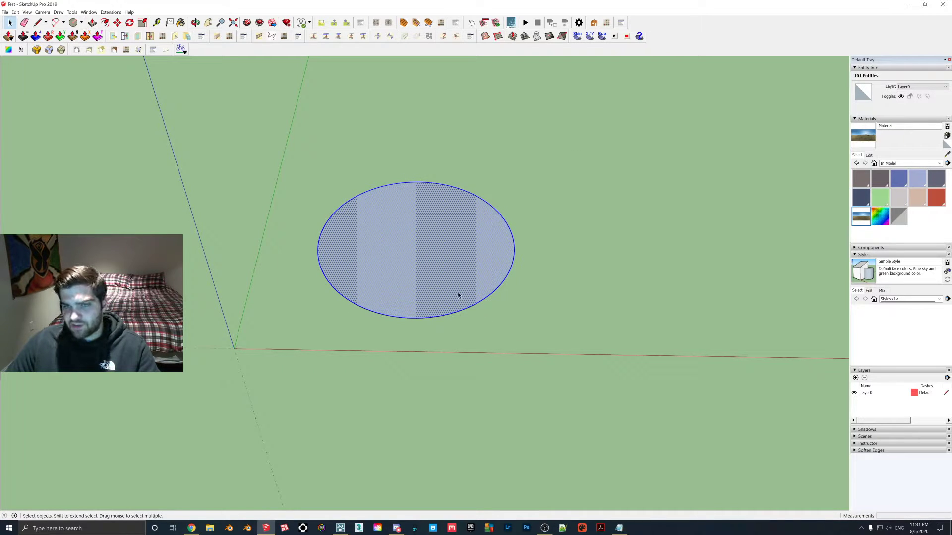
Copy the circle to the right of the original with Move and Ctrl.
key("m")
middle_click_drag(499, 272, 447, 284, "shift")
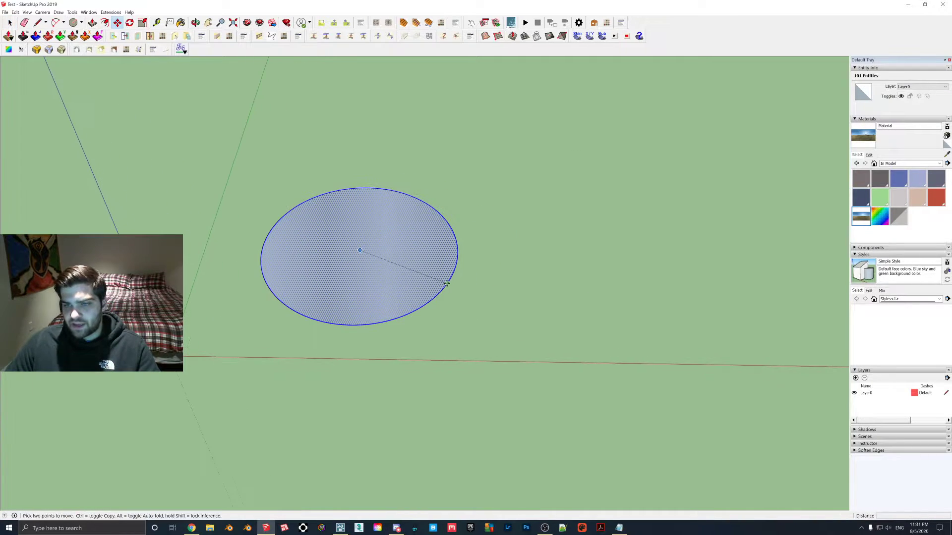
left_click(360, 250)
key("ctrl")
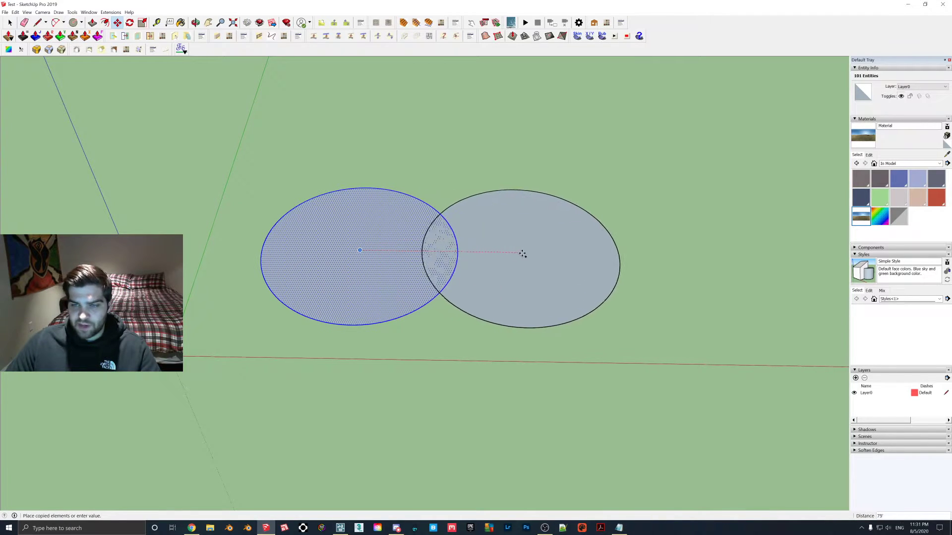
left_click(600, 254)
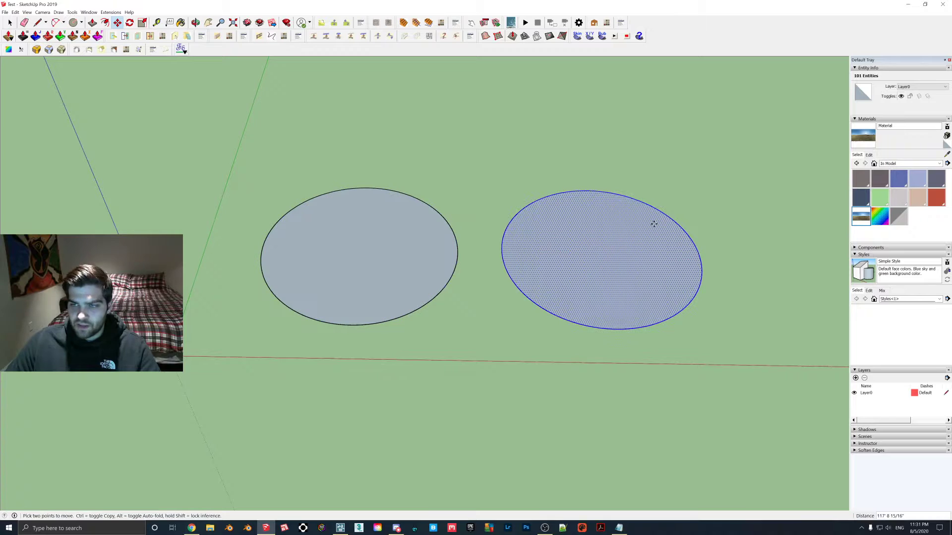
Scale the copied circle down very slightly from a corner grip.
key("s")
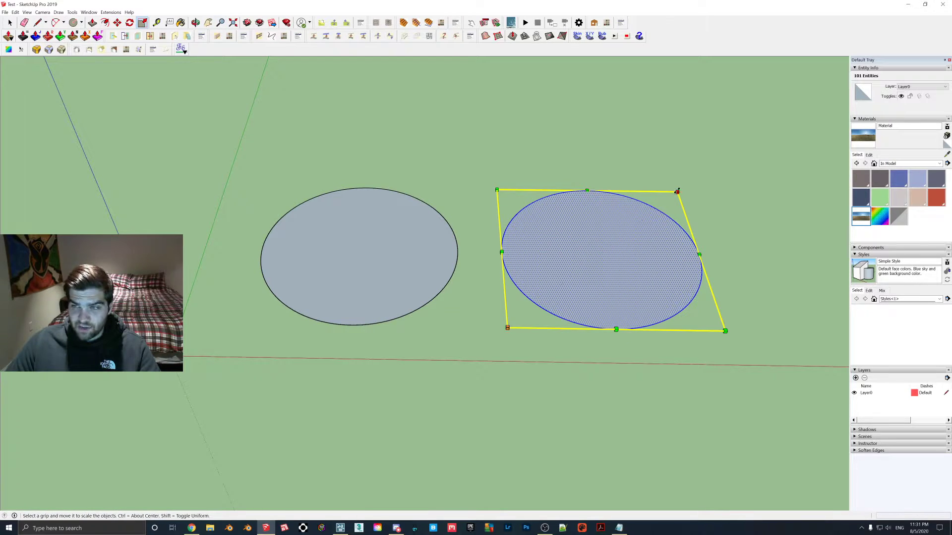
left_click_drag(678, 191, 674, 194)
left_click(10, 23)
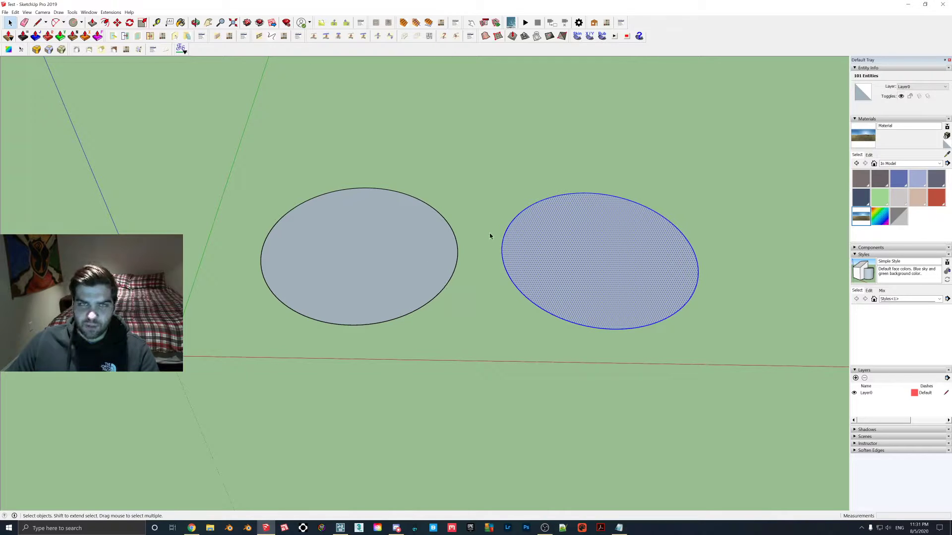
middle_click_drag(590, 259, 473, 240, "shift")
scroll(474, 241, "up", 1)
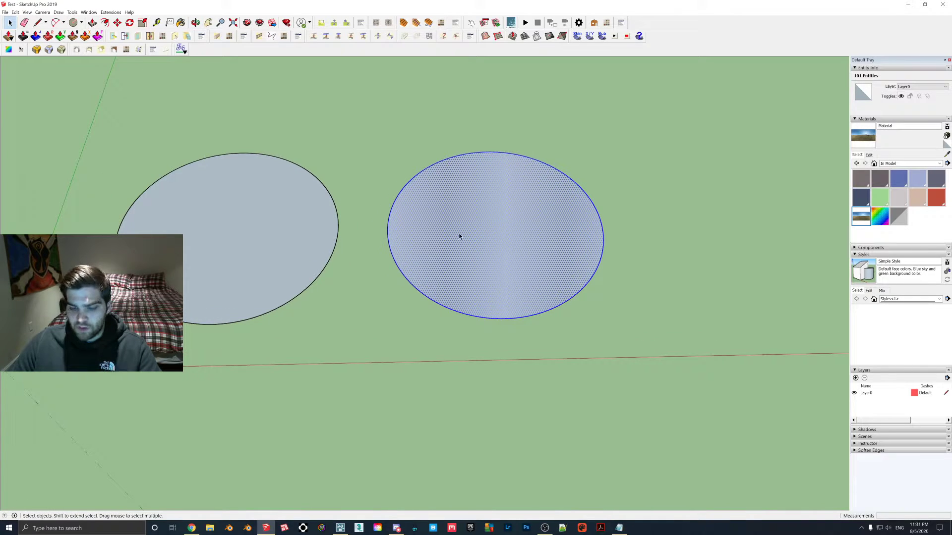
Draw radius lines from each circle's edge to its centre.
key("l")
left_click(387, 227)
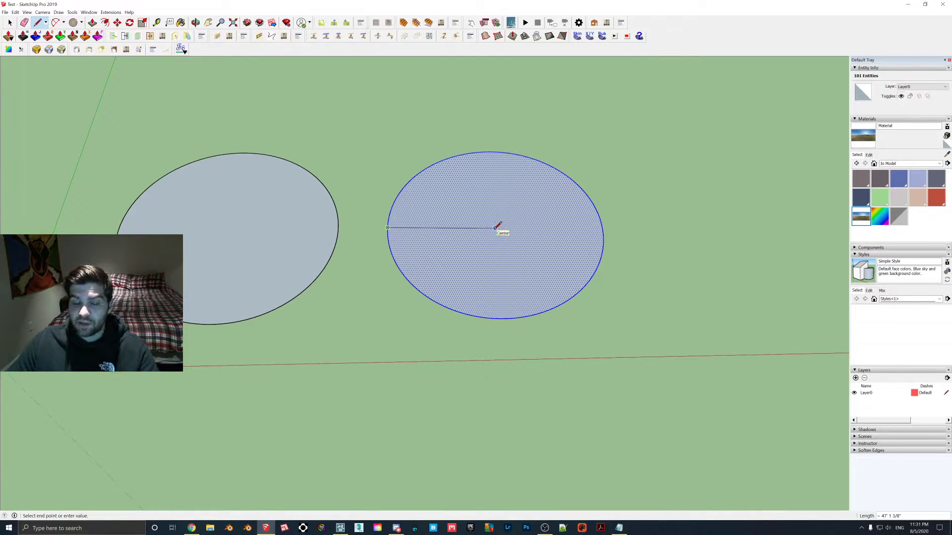
left_click(495, 228)
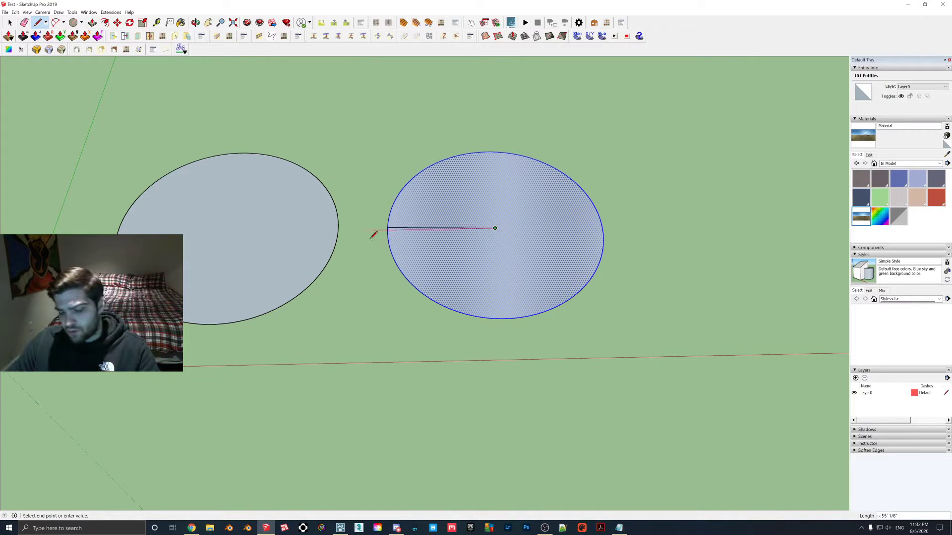
key("Escape")
left_click(338, 227)
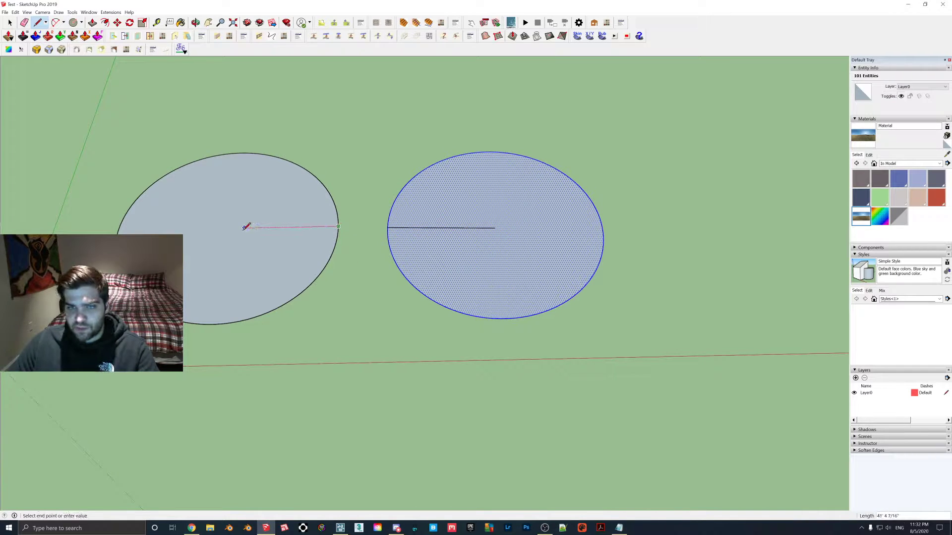
left_click(228, 231)
scroll(228, 230, "down", 1)
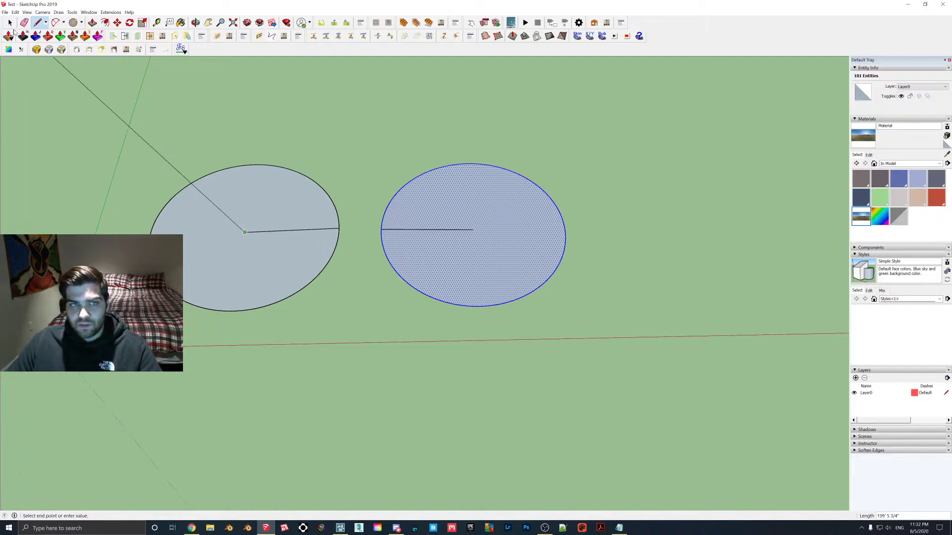
key("space")
scroll(290, 182, "down", 1)
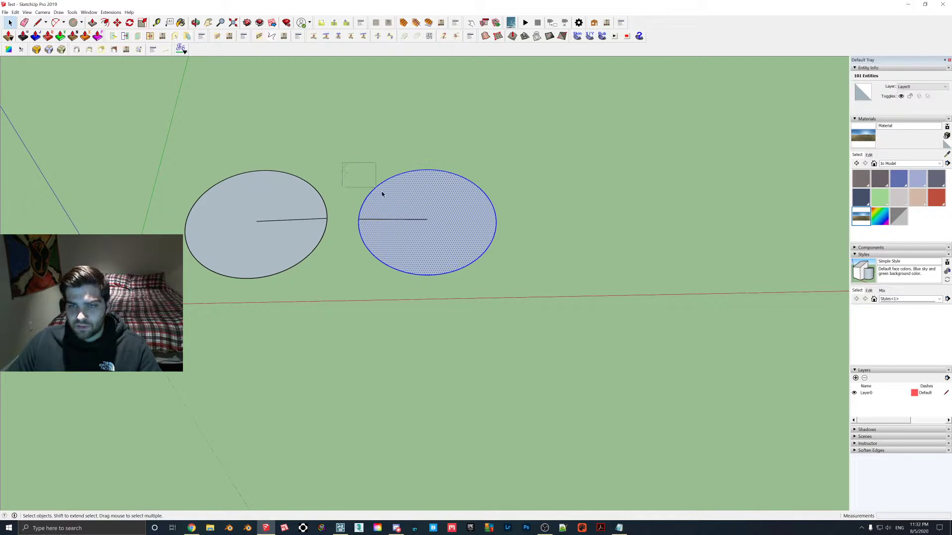
Rotate the copied circle 90° so it stands upright.
left_click_drag(389, 199, 456, 251)
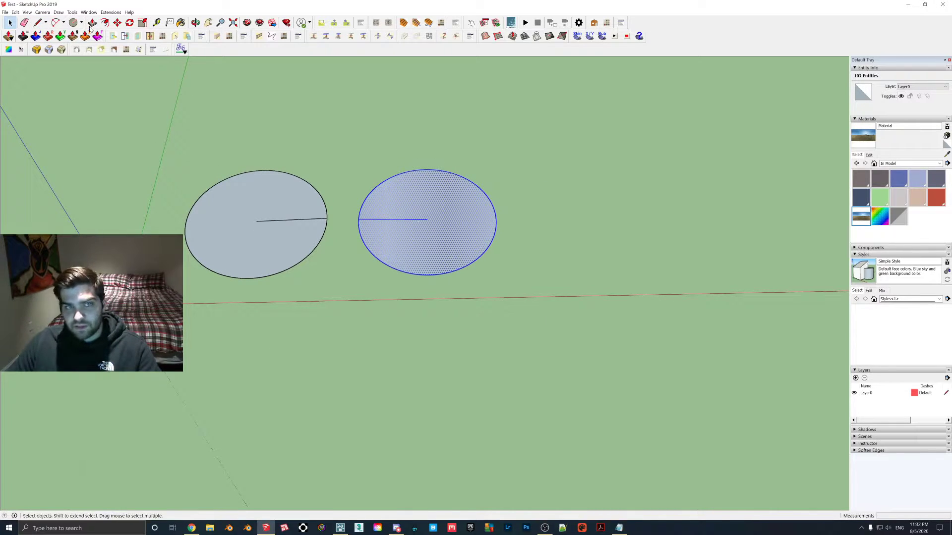
left_click(129, 23)
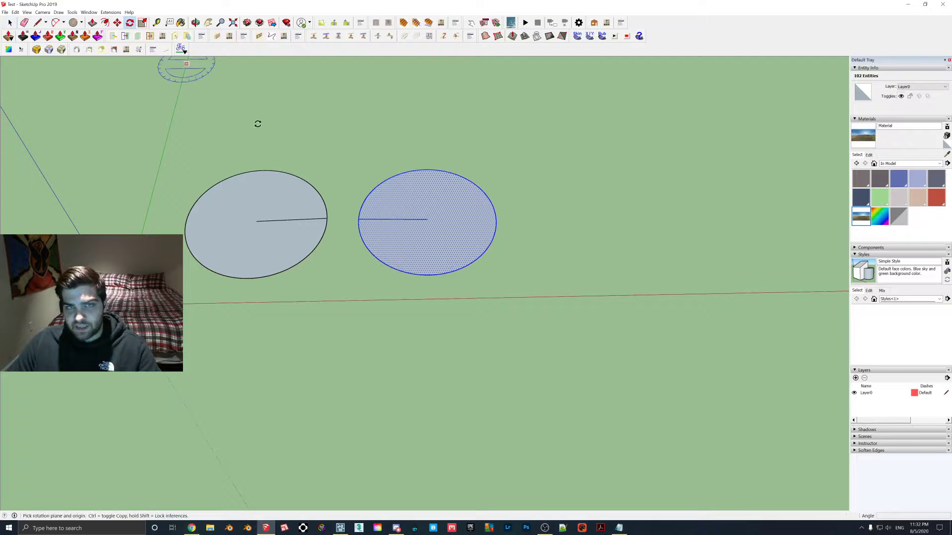
left_click(425, 274)
left_click(507, 273)
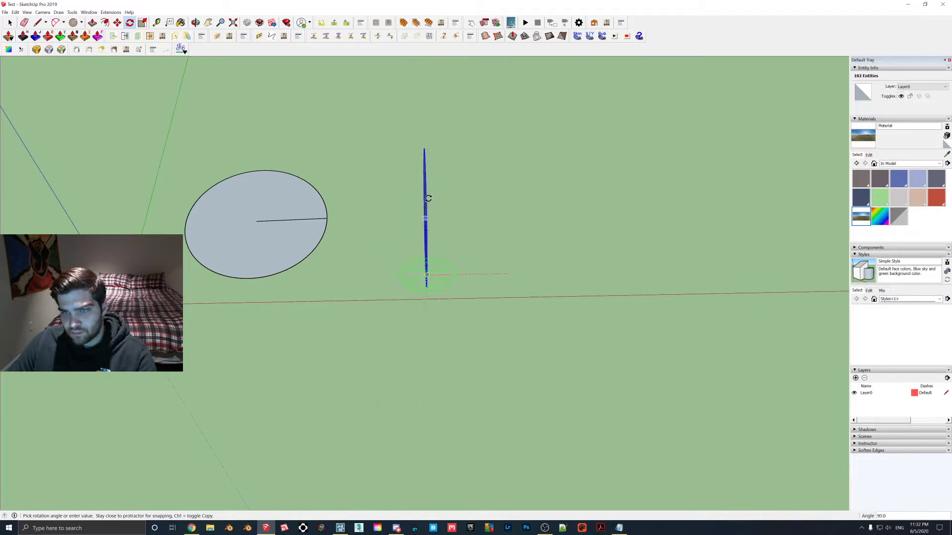
left_click(424, 197)
middle_click_drag(425, 198, 348, 281)
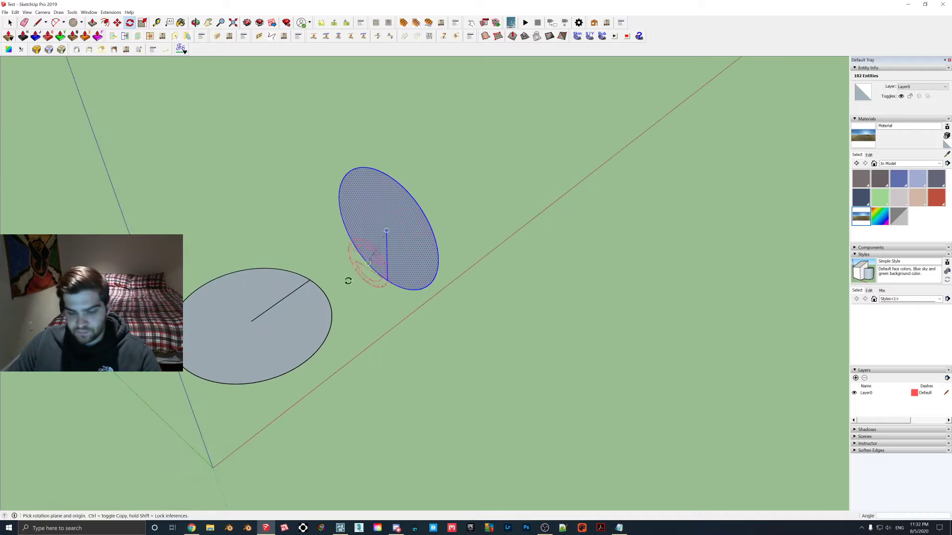
Move the upright circle onto the flat circle's centre.
key("m")
left_click(376, 235)
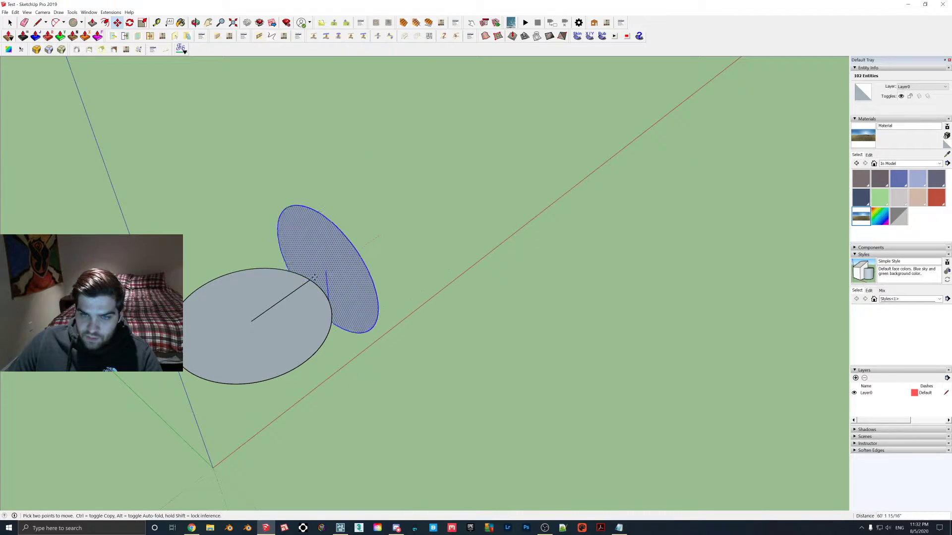
left_click(264, 322)
middle_click_drag(358, 282, 261, 252)
Erase the stray vertical edge inside the crossed circles.
key("e")
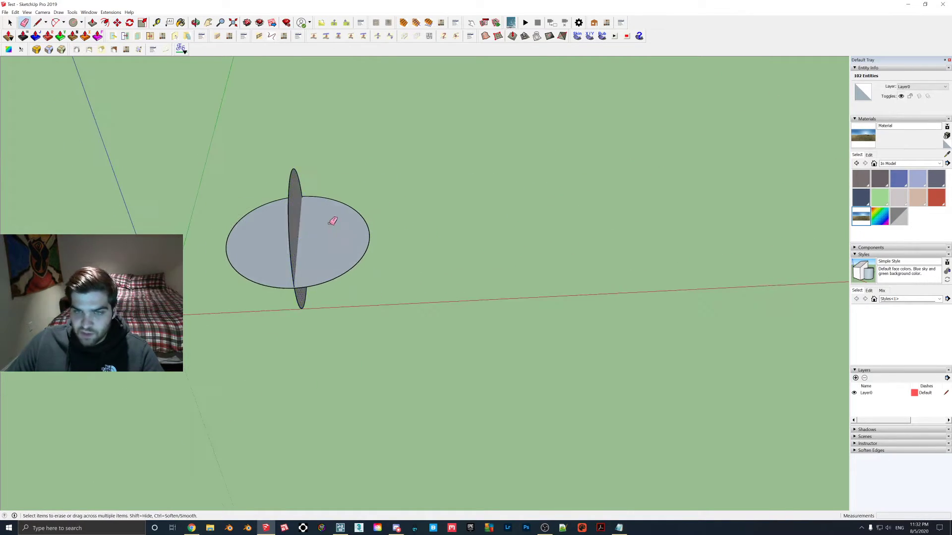
middle_click_drag(332, 219, 351, 295)
left_click(321, 270)
middle_click_drag(314, 247, 293, 206)
left_click(9, 22)
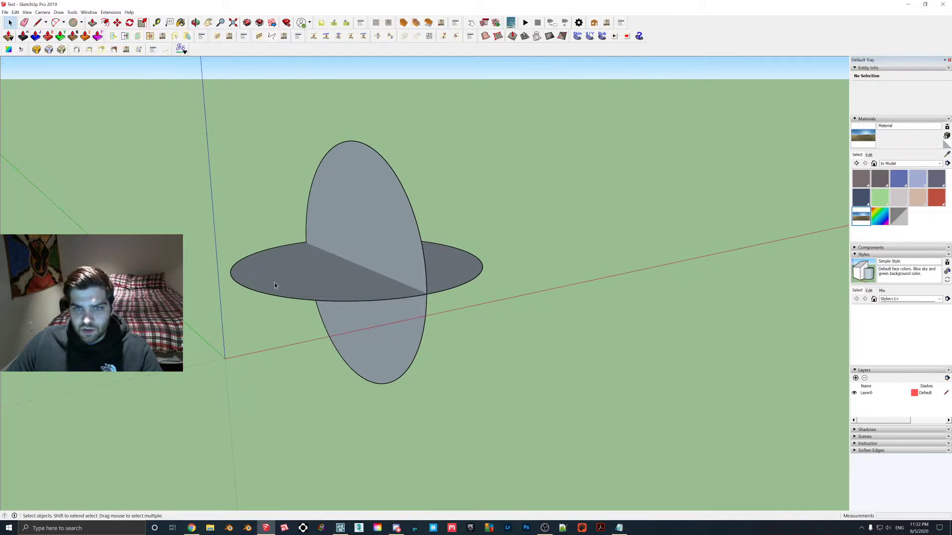
Use Follow Me with the flat circle as path to sweep the upright disc into a sphere.
left_click(235, 281)
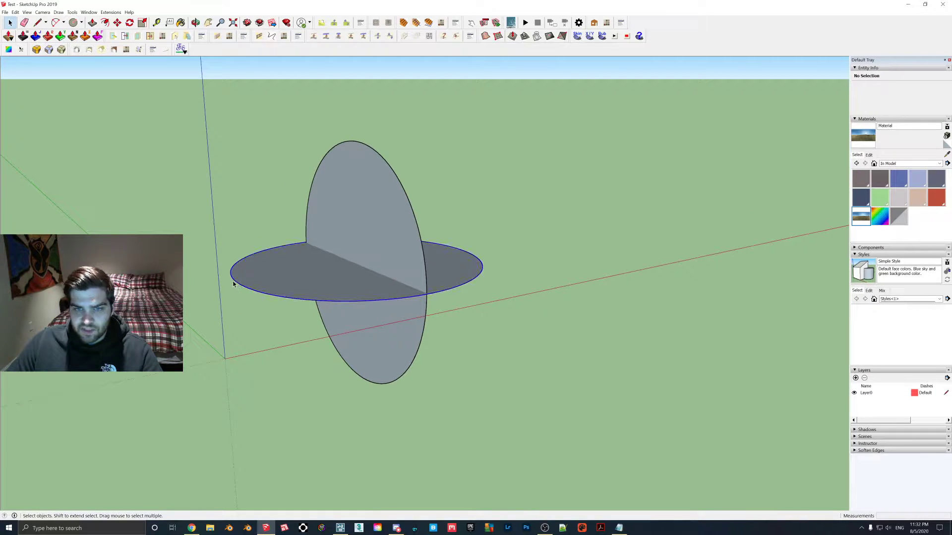
left_click(74, 13)
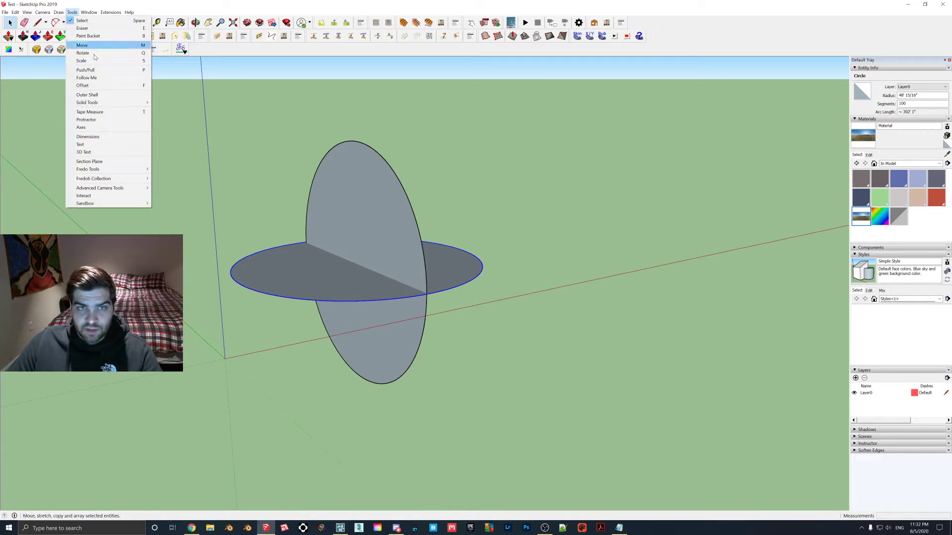
left_click(350, 204)
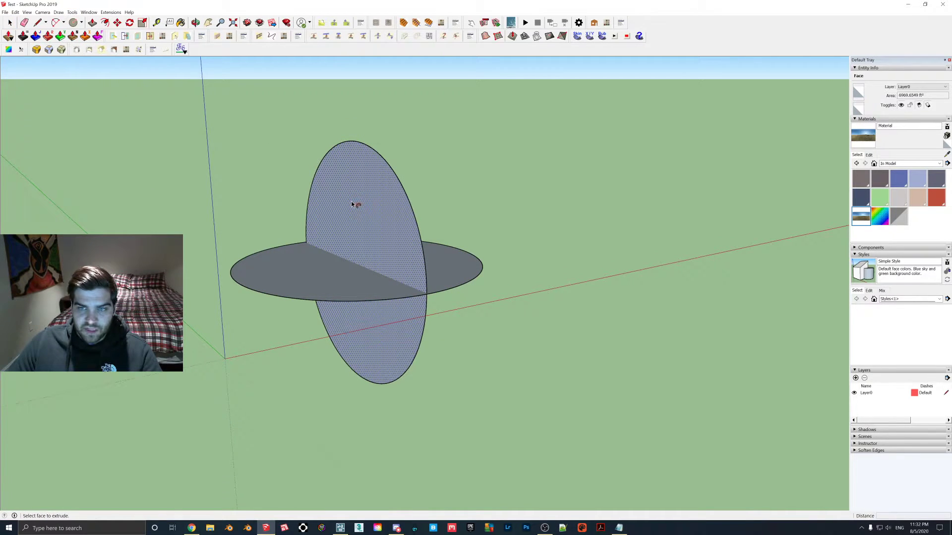
left_click(352, 204, "alt")
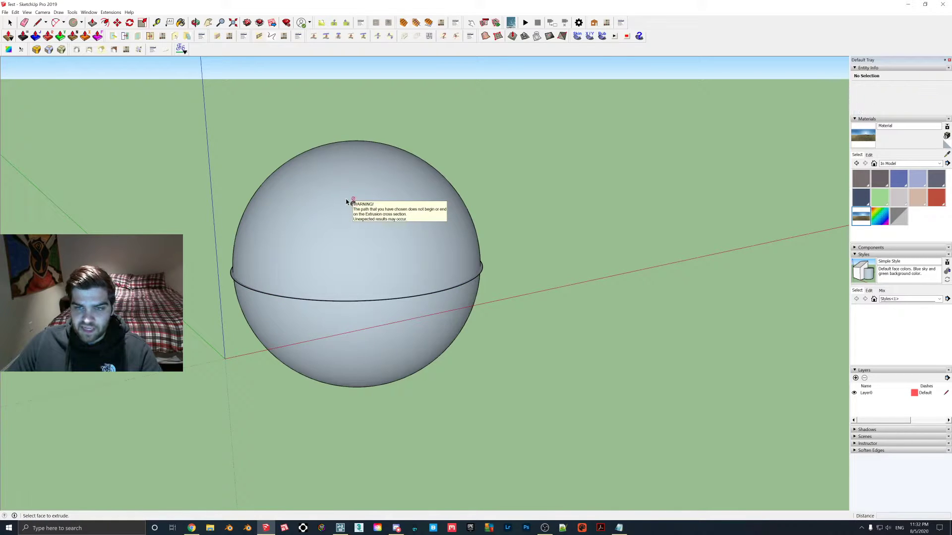
middle_click_drag(355, 206, 385, 188)
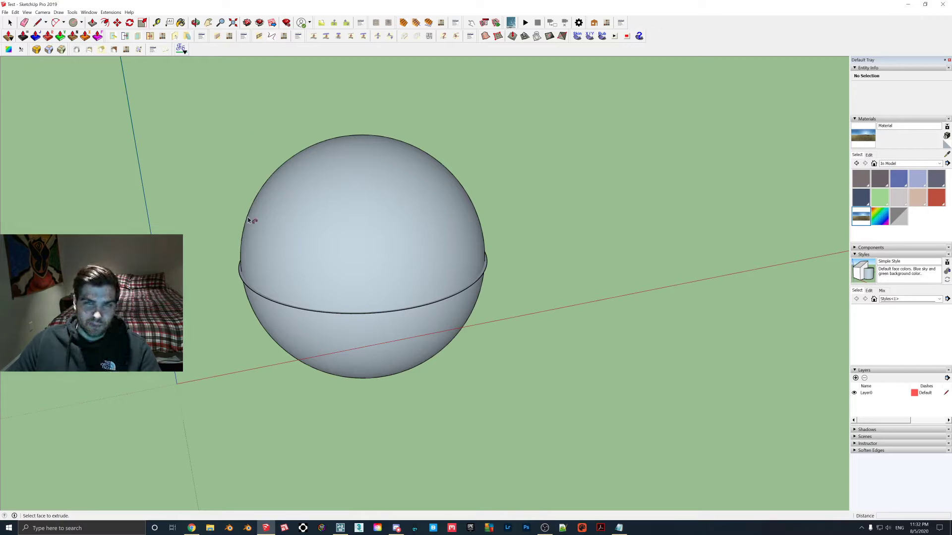
key("e")
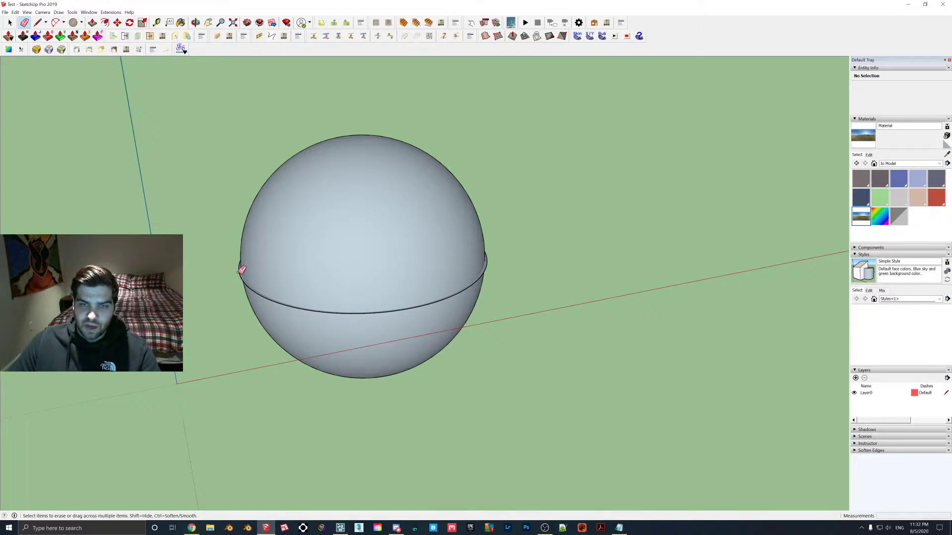
Erase the sphere's equator line and window-select the whole sphere.
left_click_drag(242, 271, 282, 301, "ctrl")
middle_click_drag(432, 233, 355, 185)
key("space")
left_click_drag(234, 142, 590, 422)
mouse_move(387, 280)
middle_mouse_down()
mouse_move(372, 366)
mouse_move(389, 142)
mouse_move(392, 276)
middle_mouse_up()
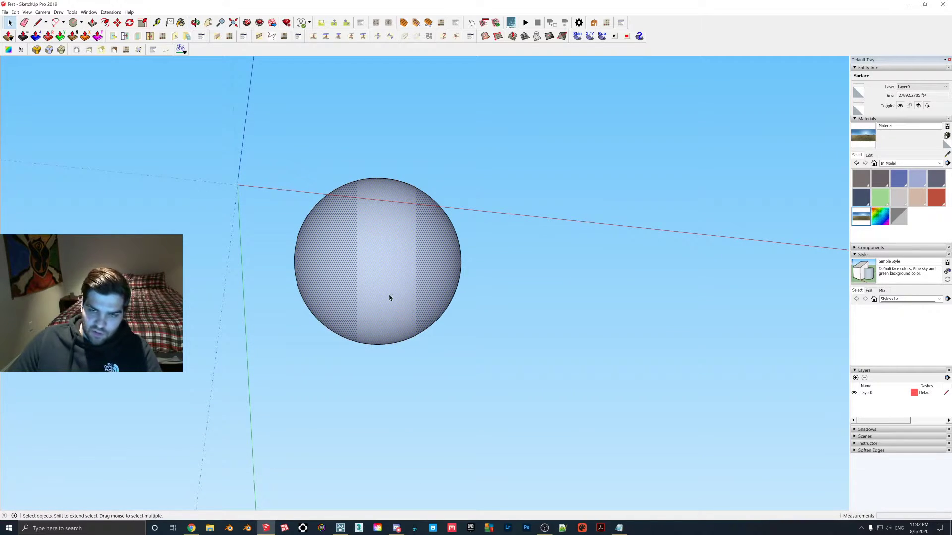
Move the sphere to rest on the ground near the axis origin.
key("m")
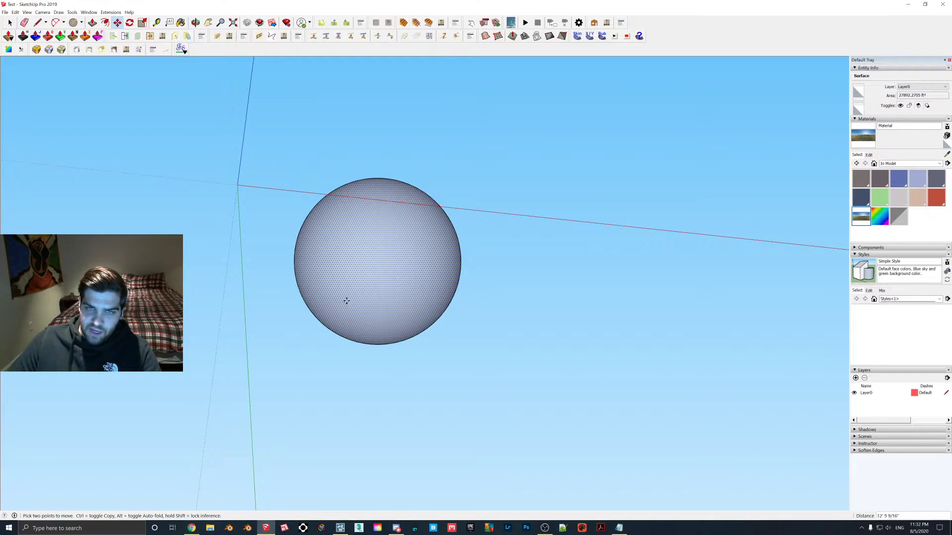
left_click(343, 296)
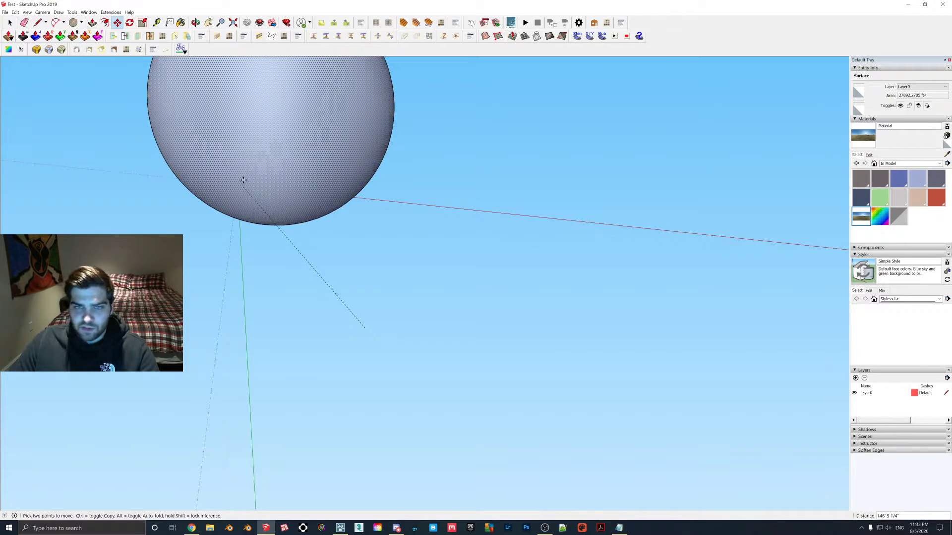
middle_click_drag(240, 170, 200, 138)
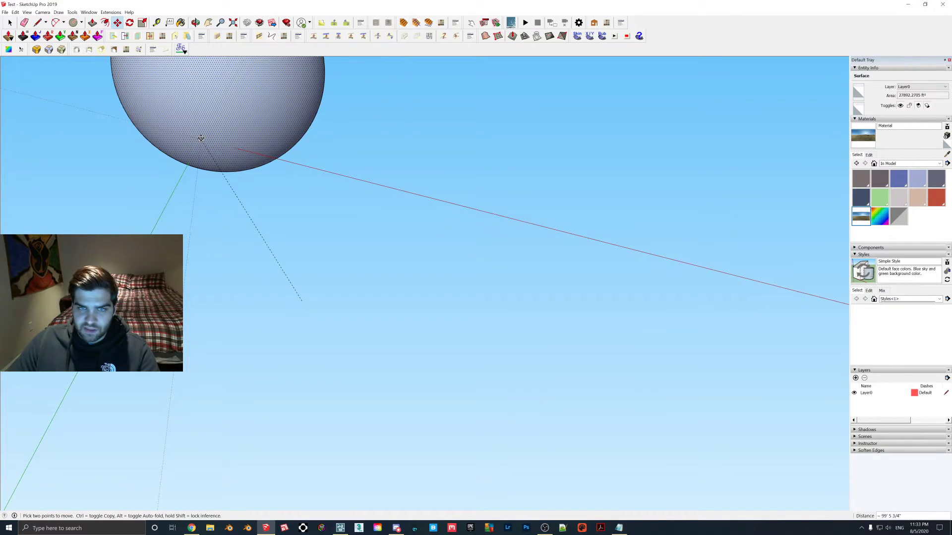
left_click(274, 184)
middle_click_drag(274, 184, 210, 154)
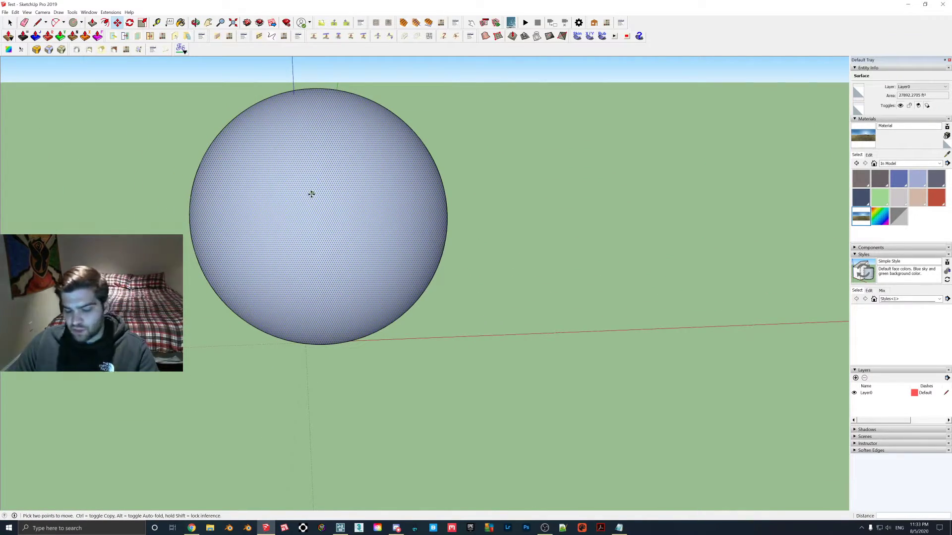
middle_click_drag(291, 198, 370, 196)
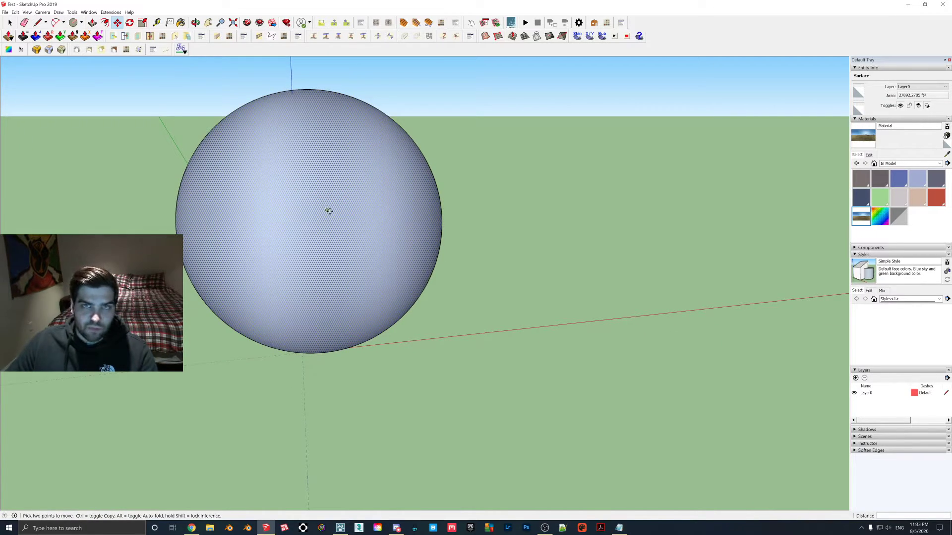
Compare the SketchUV page with the Extension Manager list, then open the HDRI Haven tab.
left_click(191, 528)
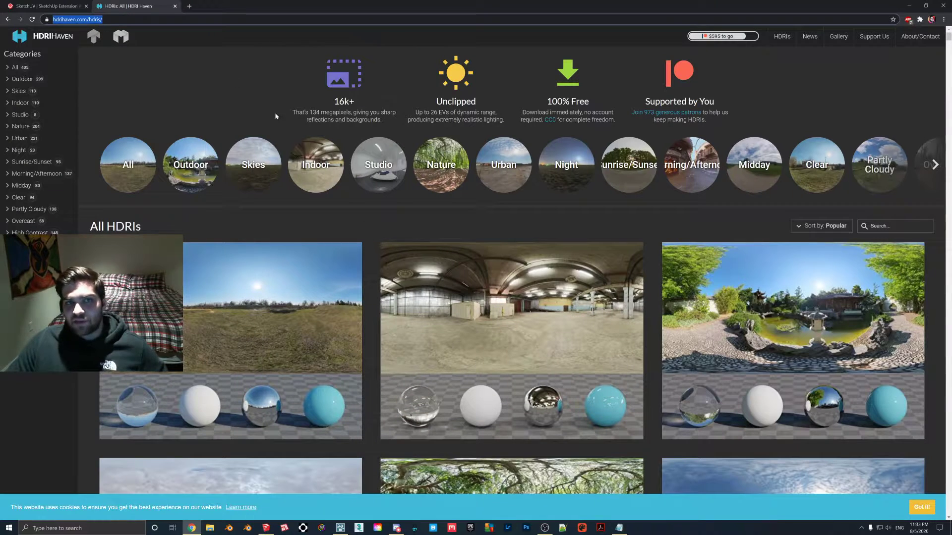
left_click(87, 8)
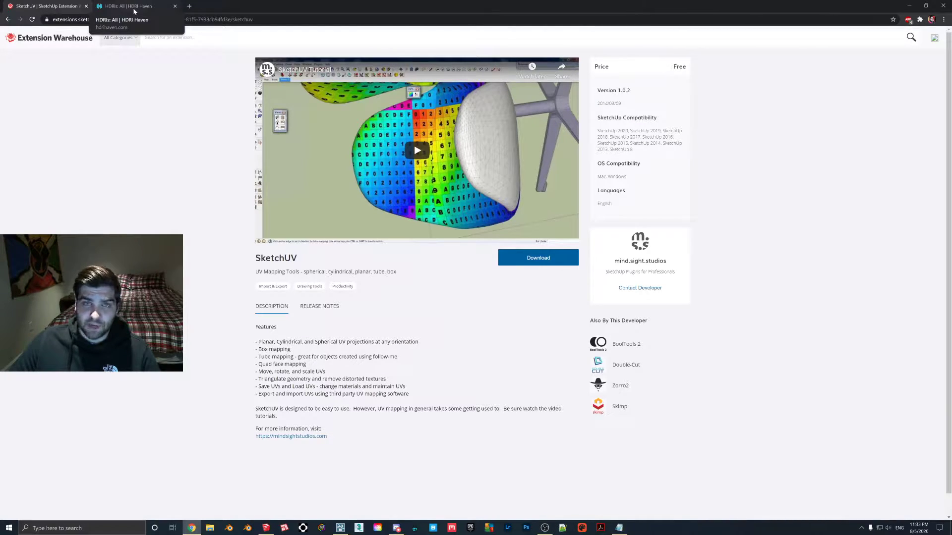
left_click(266, 528)
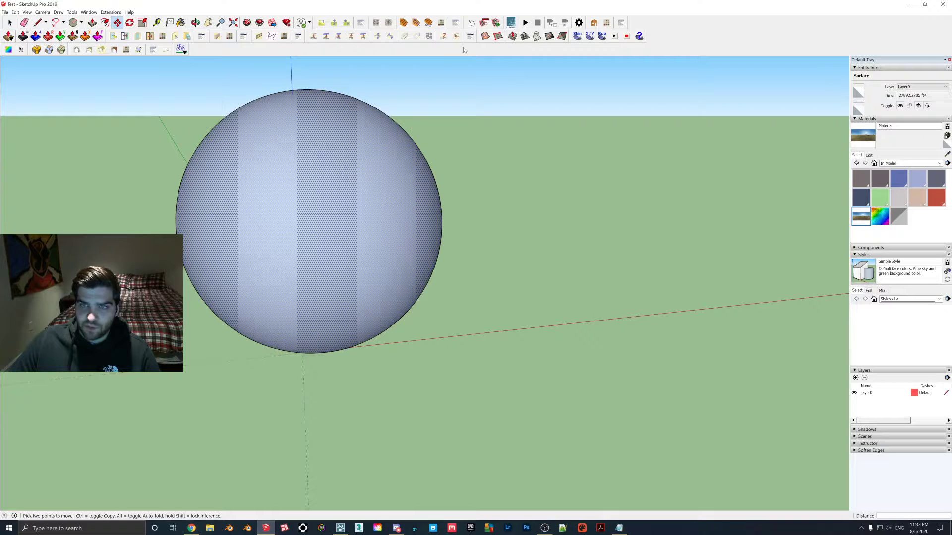
left_click(288, 24)
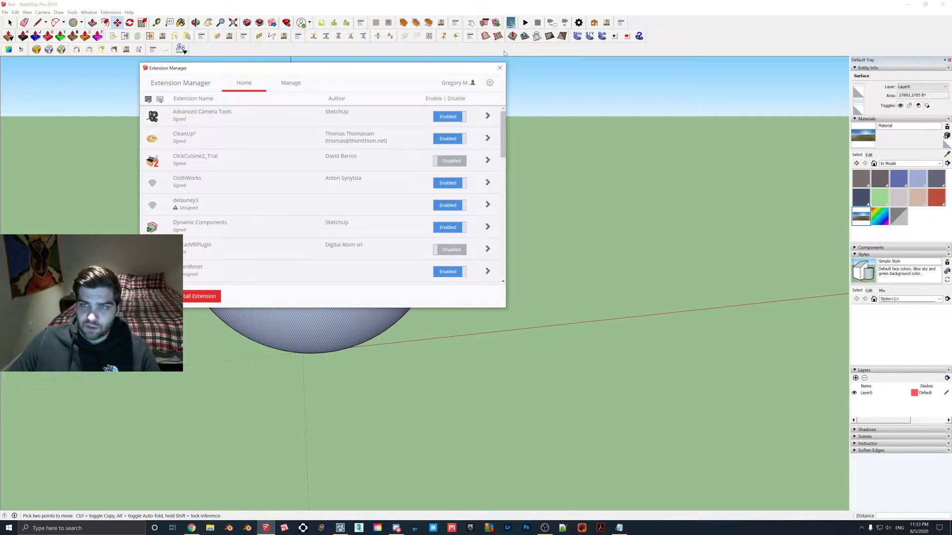
left_click(500, 68)
left_click(191, 528)
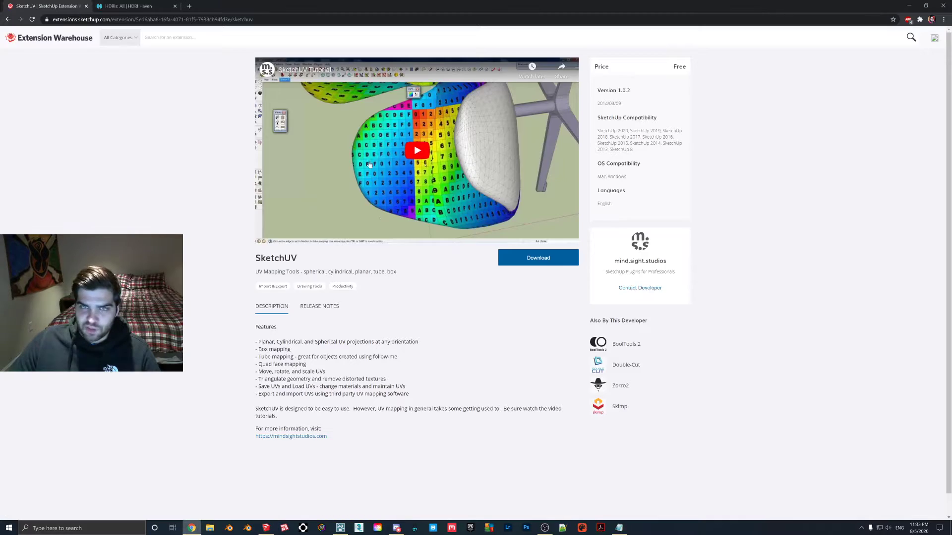
left_click(128, 6)
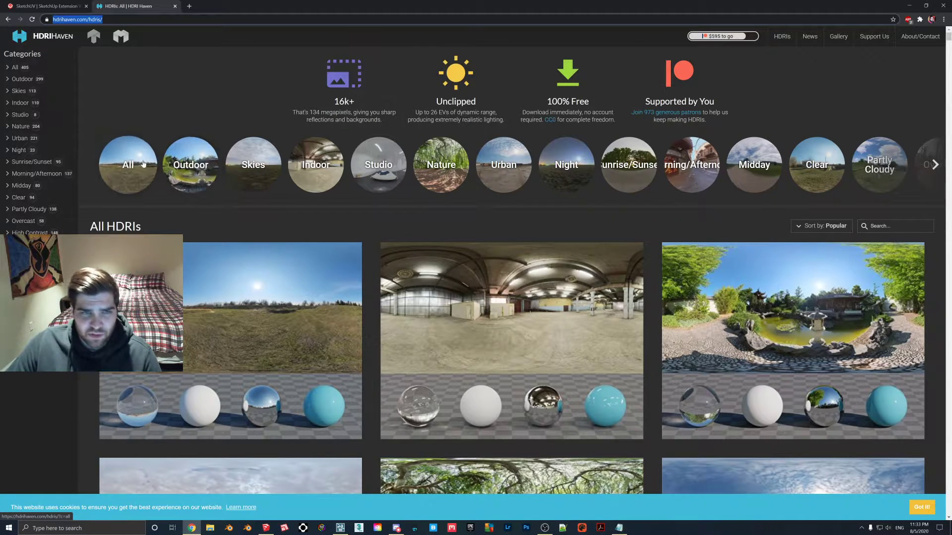
Download The Lost City from the Nature category as the 8K Tonemapped JPG, then go back to SketchUp.
left_click(21, 127)
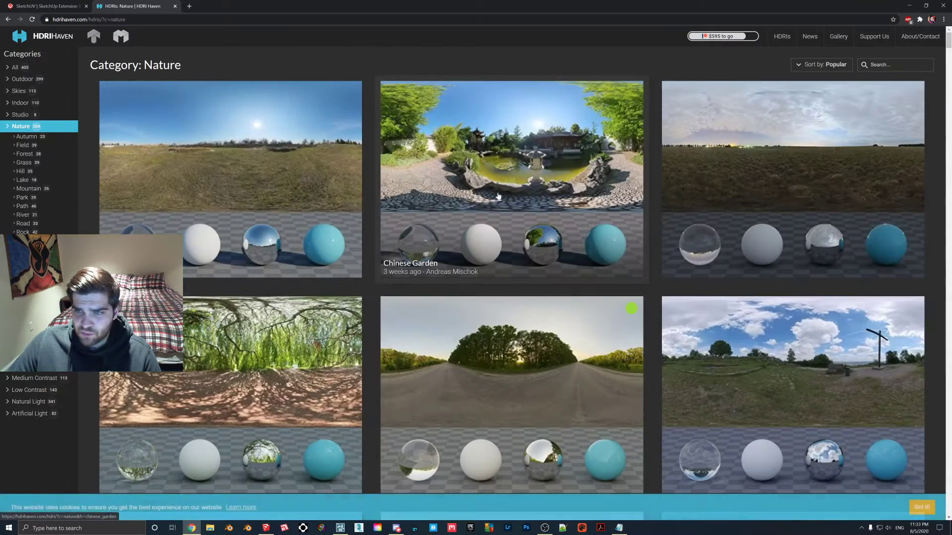
scroll(527, 190, "down", 2)
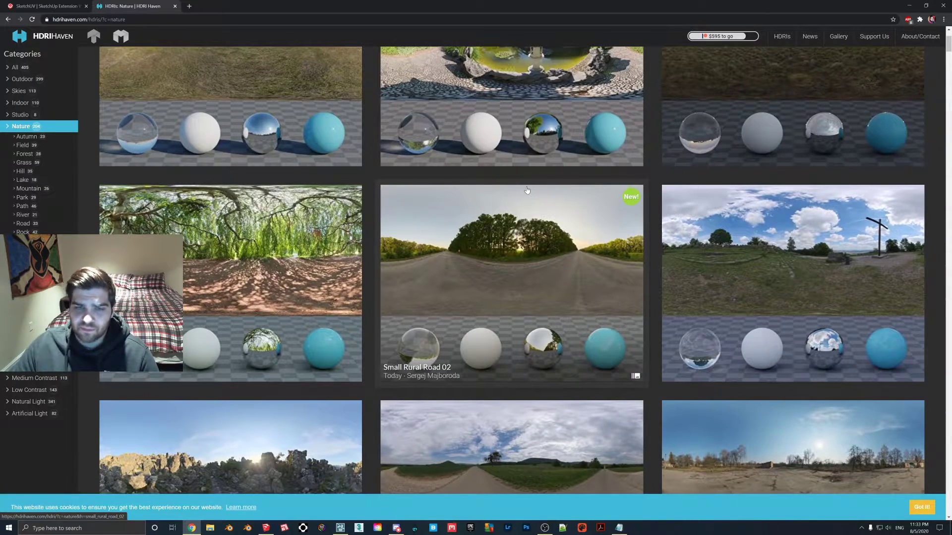
scroll(527, 189, "down", 5)
left_click(287, 256)
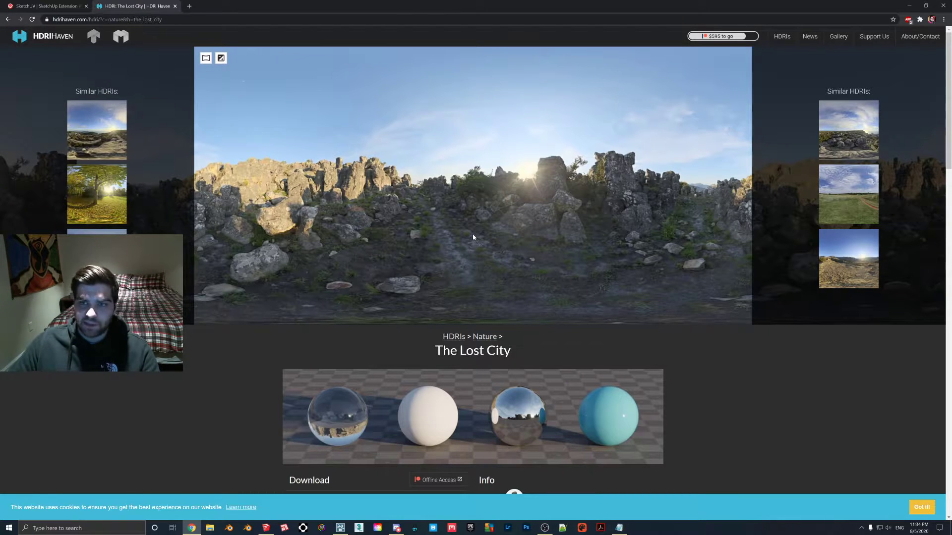
scroll(444, 234, "down", 2)
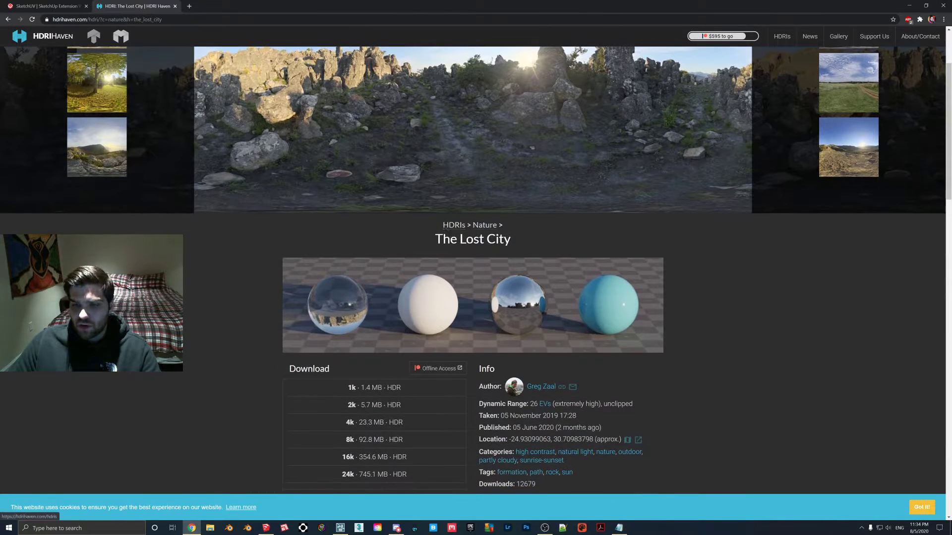
scroll(375, 353, "down", 2)
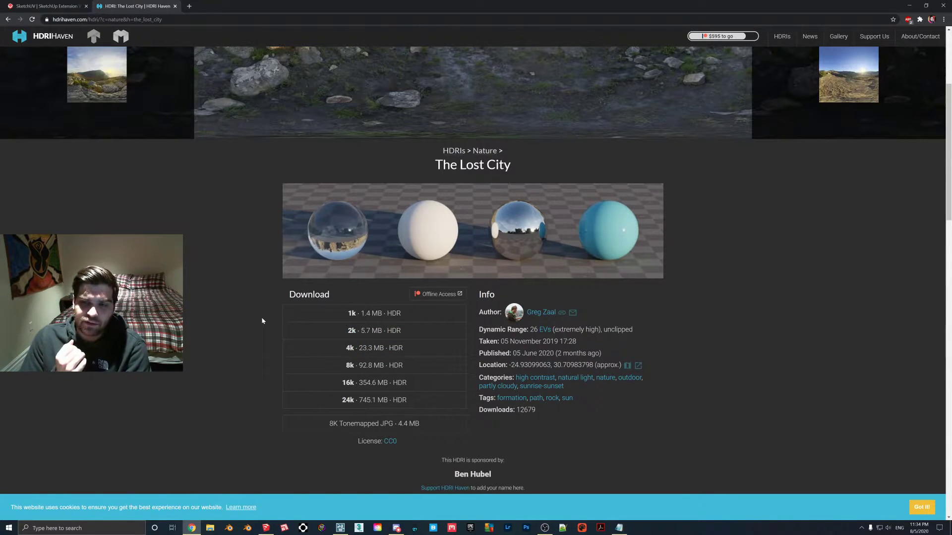
left_click(377, 426)
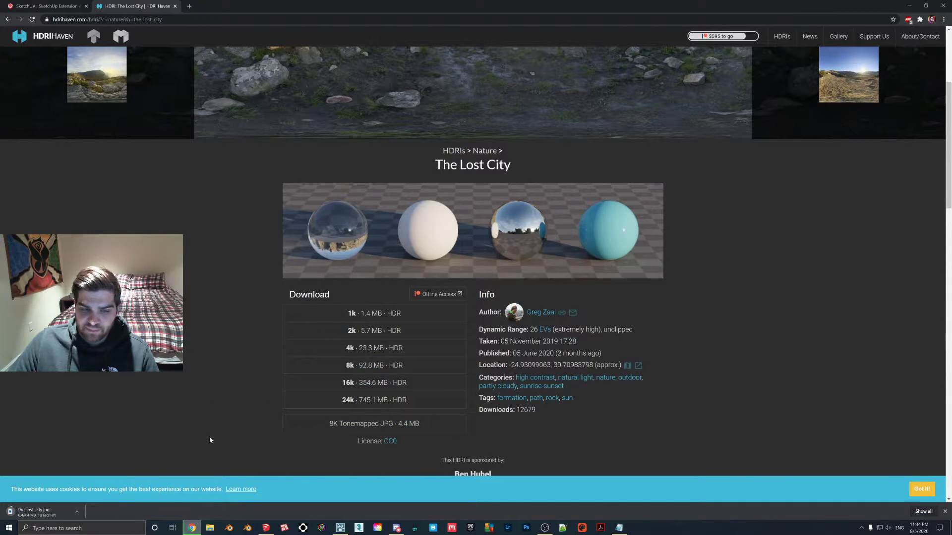
left_click(268, 531)
middle_click_drag(304, 270, 371, 223)
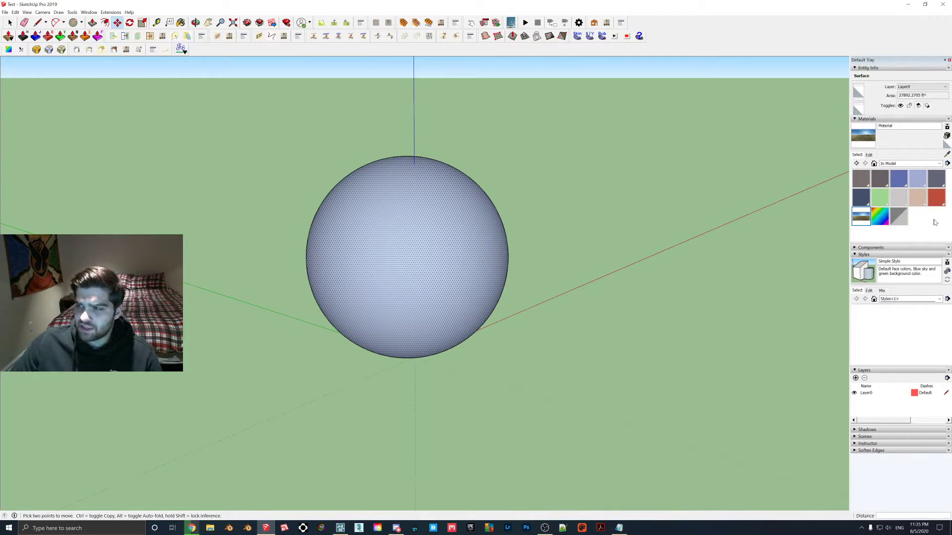
Paint the sphere with Translucent Glass Gray from the Materials panel.
left_click(898, 217)
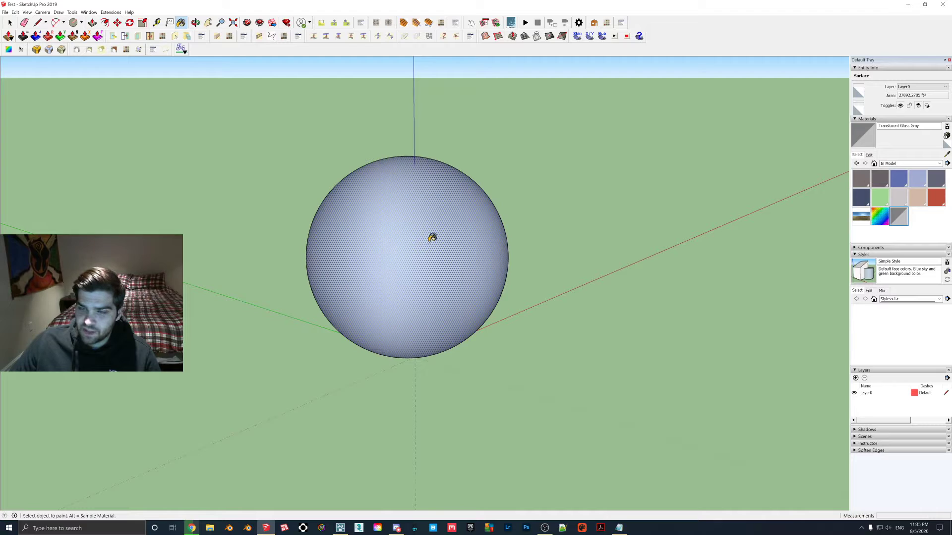
left_click(432, 238)
mouse_move(362, 230)
middle_mouse_down()
mouse_move(467, 223)
mouse_move(534, 204)
middle_mouse_up()
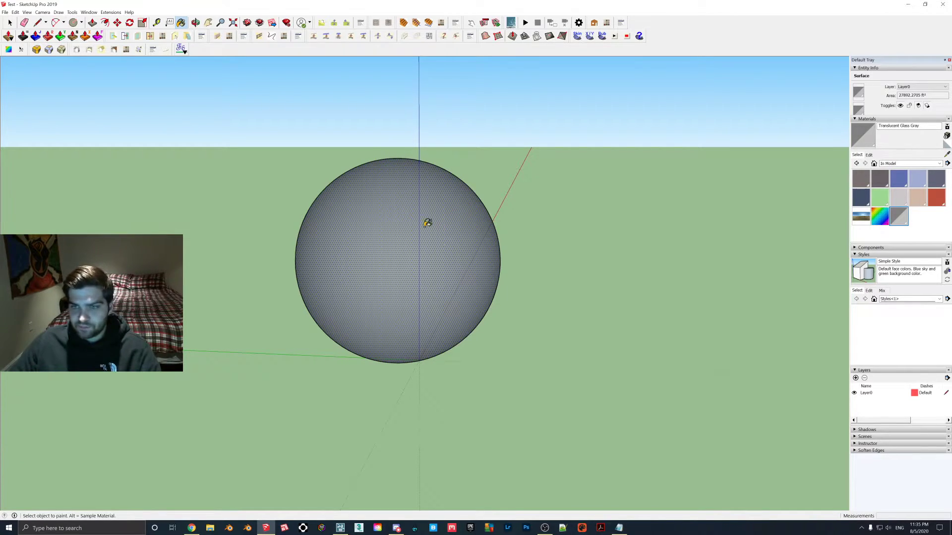
Switch to the Left standard camera view and go back to the Select tool.
left_click(42, 12)
mouse_move(61, 37)
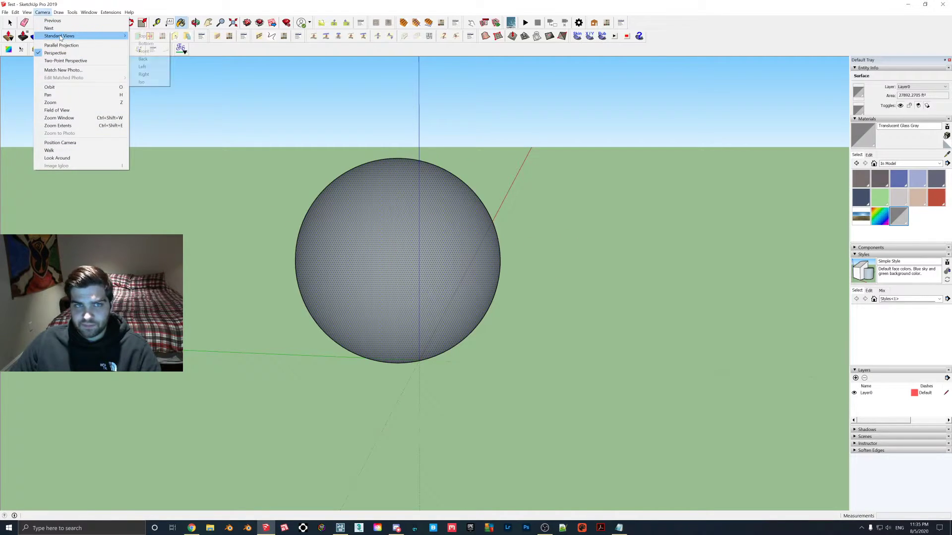
left_click(157, 68)
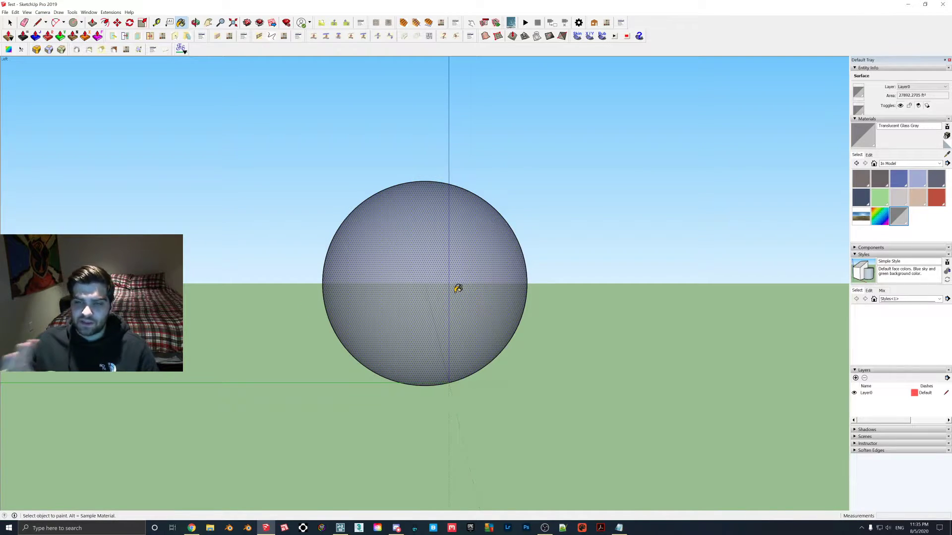
key("space")
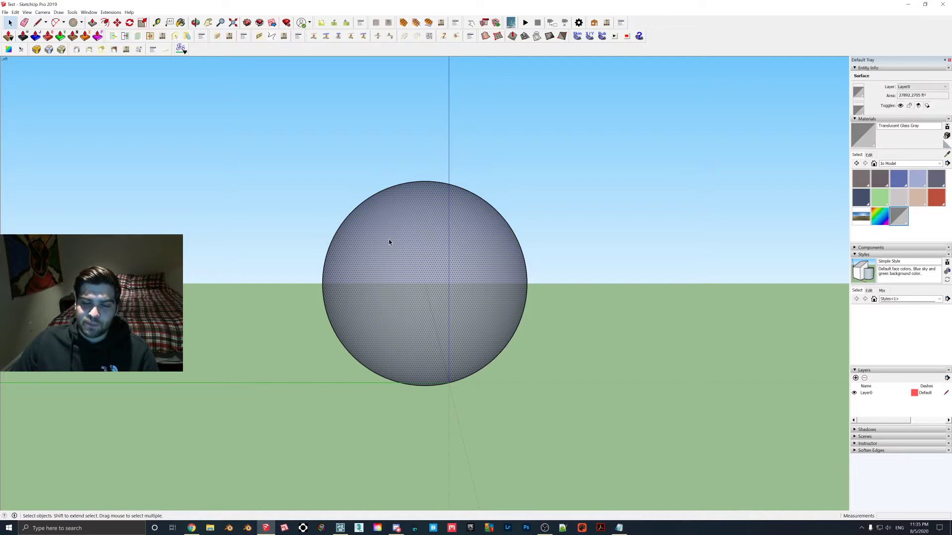
Apply a Spherical Map (View) UV mapping to the sphere with SketchUV.
left_click(9, 50)
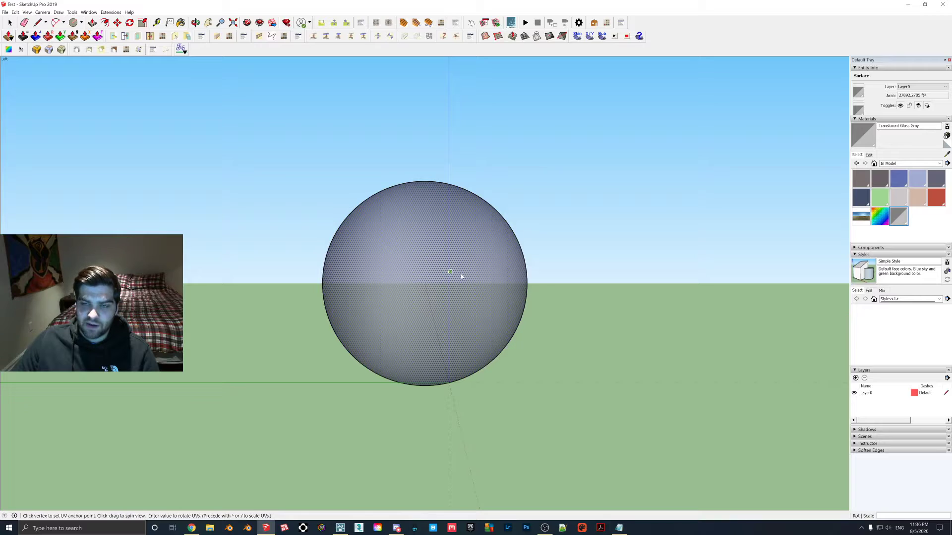
right_click(428, 266)
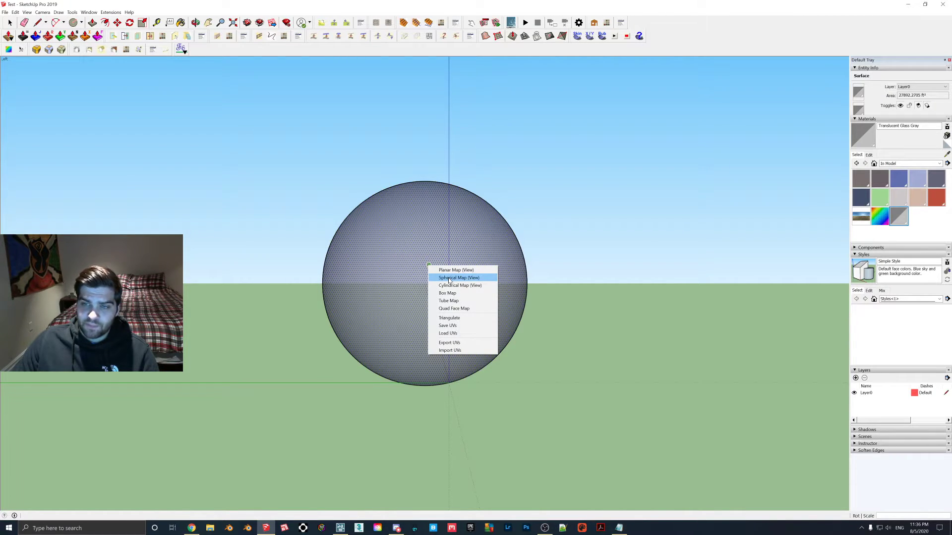
left_click(448, 278)
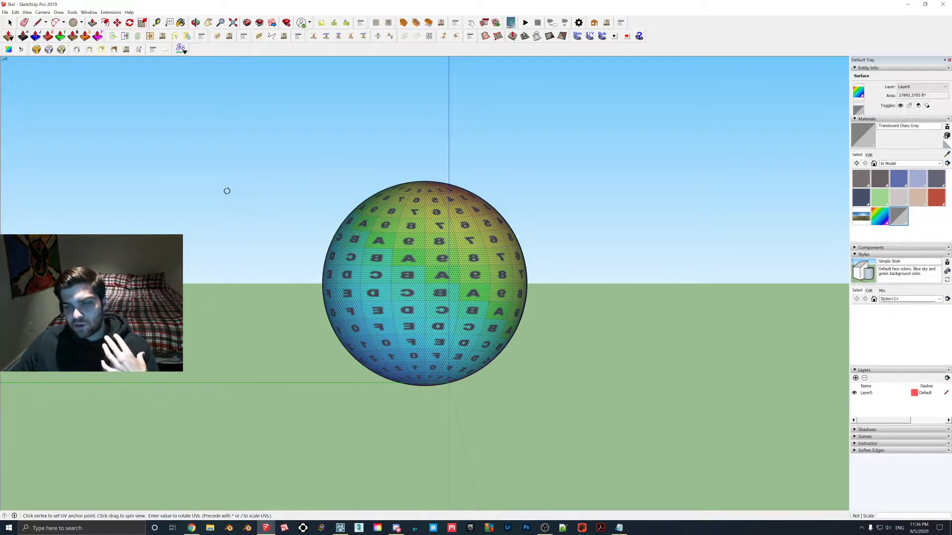
Orbit to inspect the lettered test grid, then set the camera to the Left standard view.
left_click(10, 22)
middle_click_drag(514, 247, 501, 217)
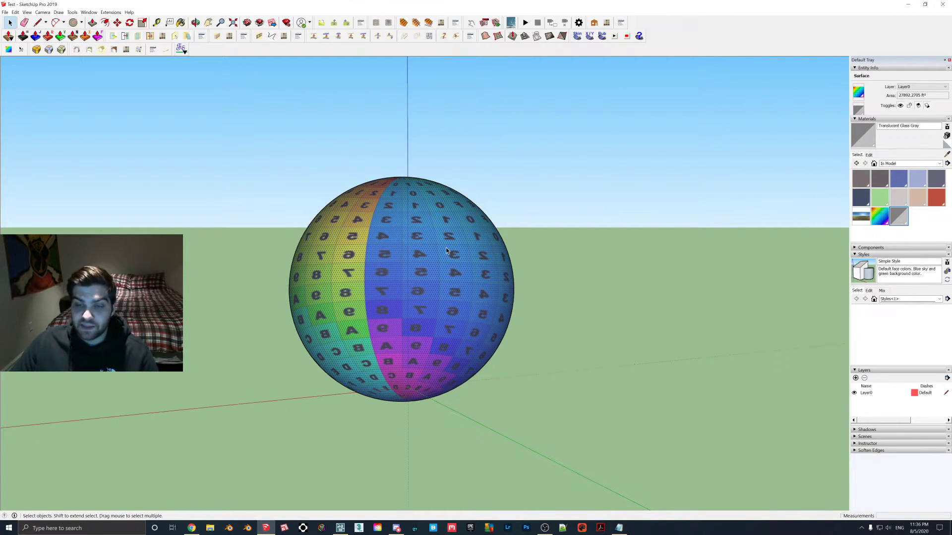
middle_click_drag(448, 251, 560, 224)
left_click(43, 13)
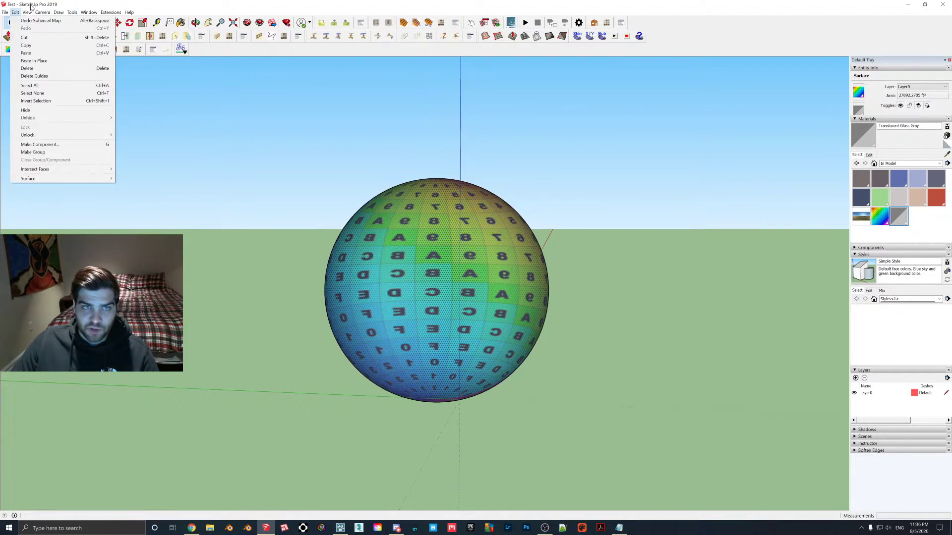
mouse_move(70, 36)
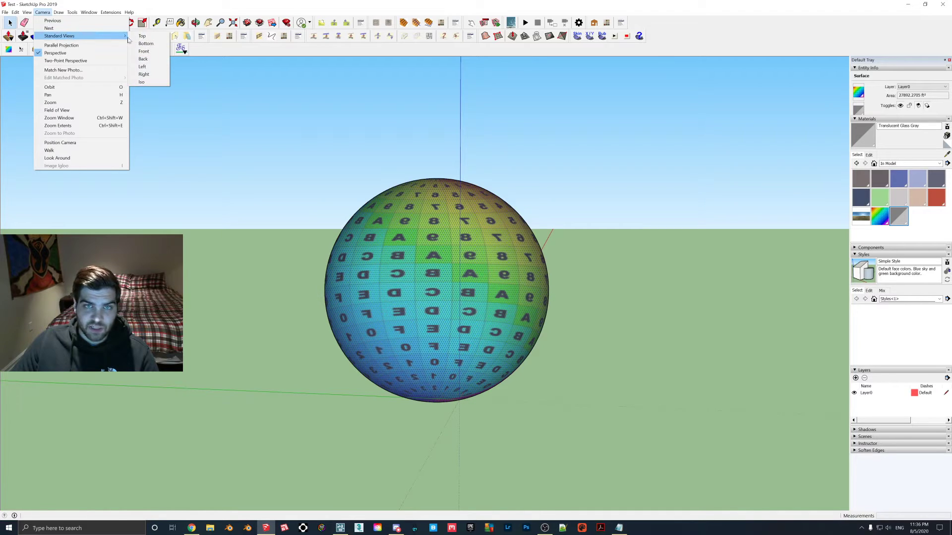
left_click(151, 67)
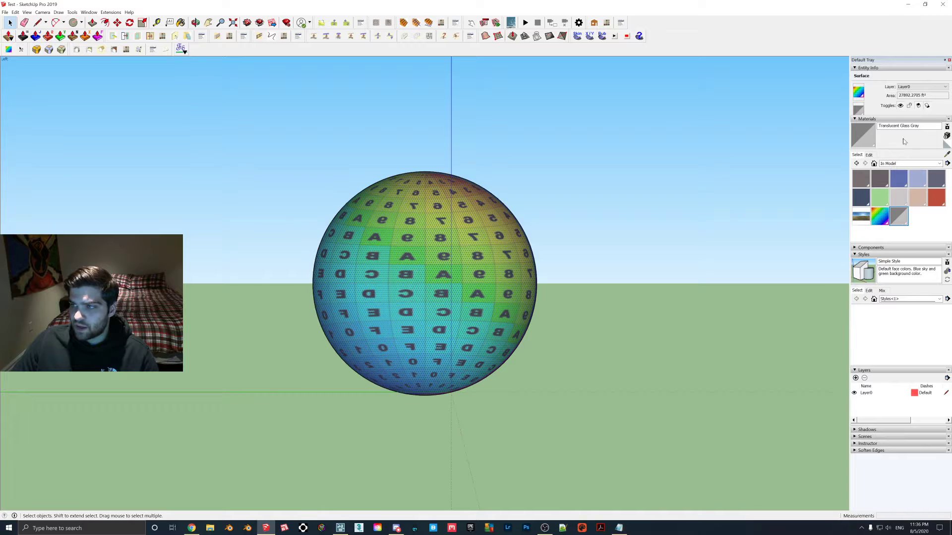
Create Material1 textured with the_lost_city.jpg from Downloads, at opacity 100.
left_click(946, 136)
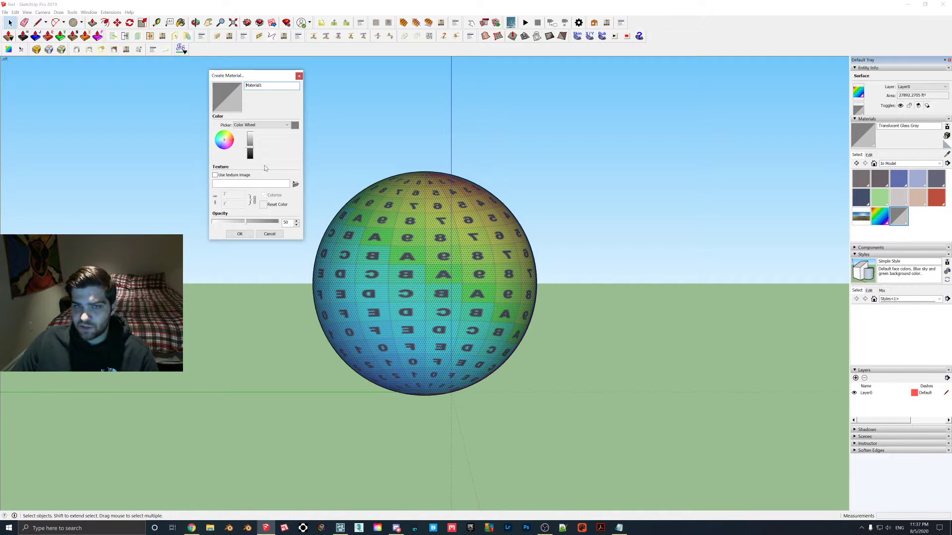
left_click(235, 176)
scroll(183, 126, "up", 4)
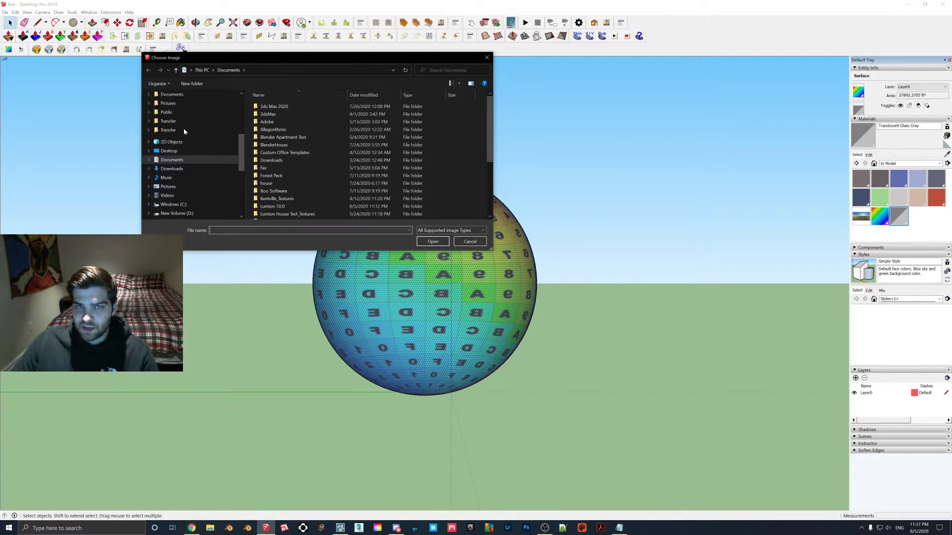
scroll(179, 123, "up", 2)
left_click(178, 119)
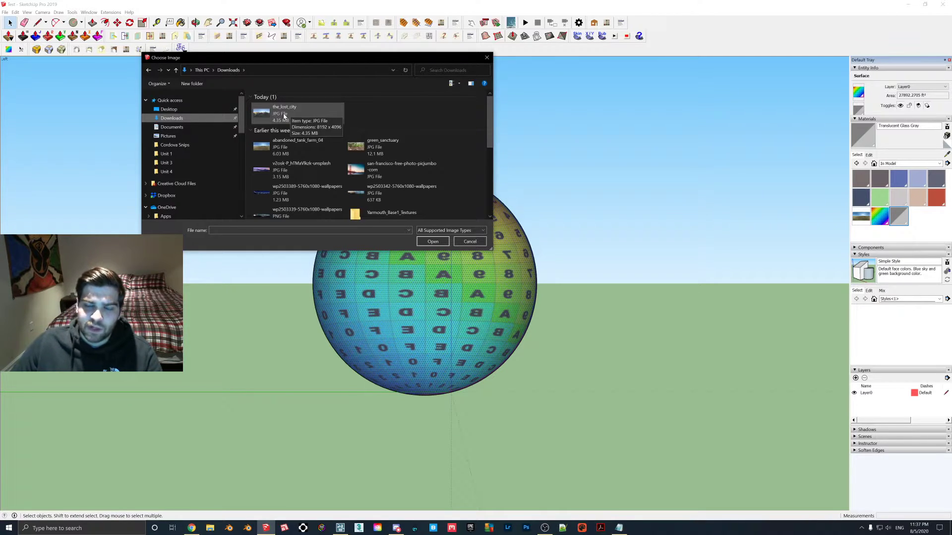
double_click(284, 116)
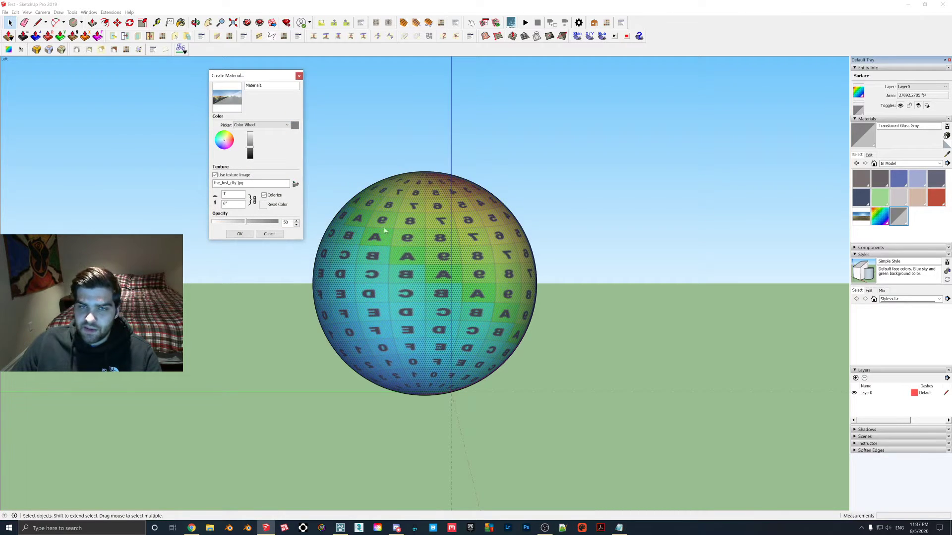
left_click_drag(245, 221, 285, 223)
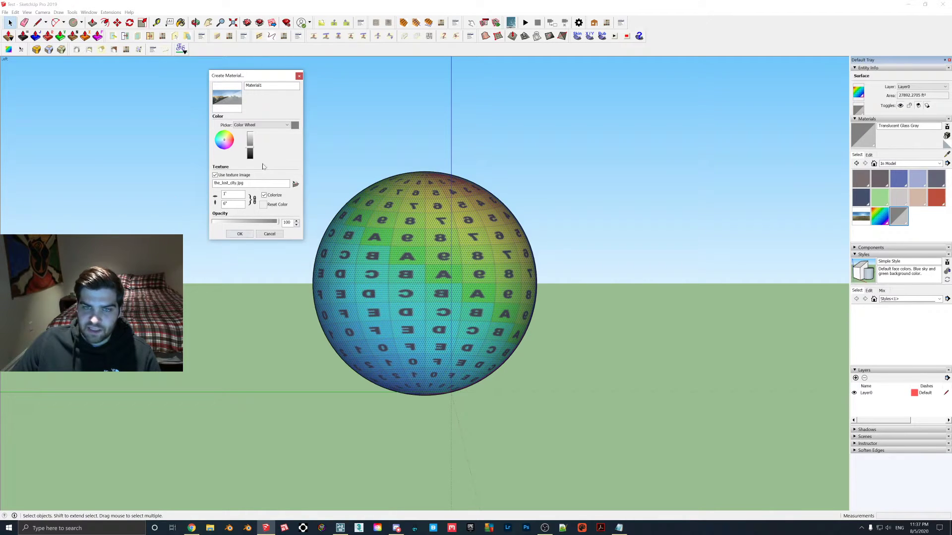
left_click(240, 234)
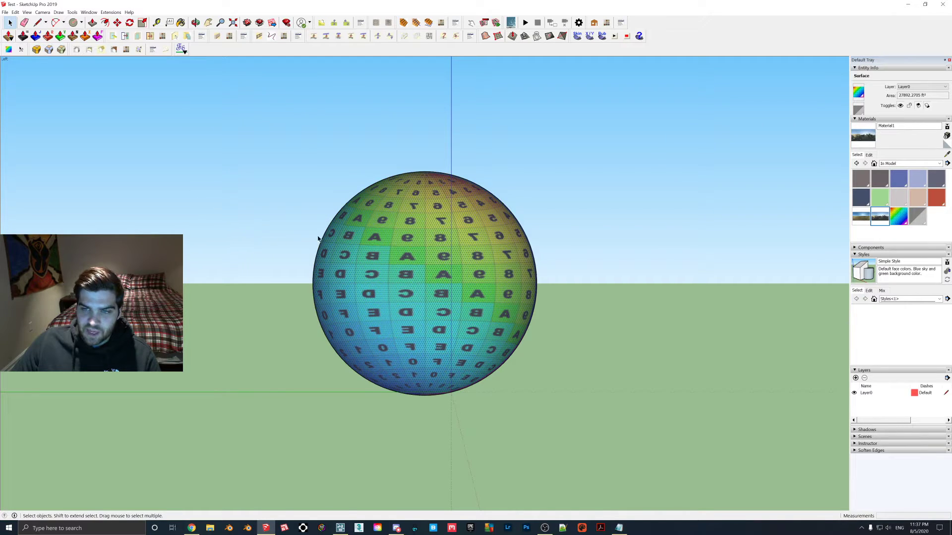
Set the sphere's material to Material1 from the Entity Info swatch.
left_click(859, 93)
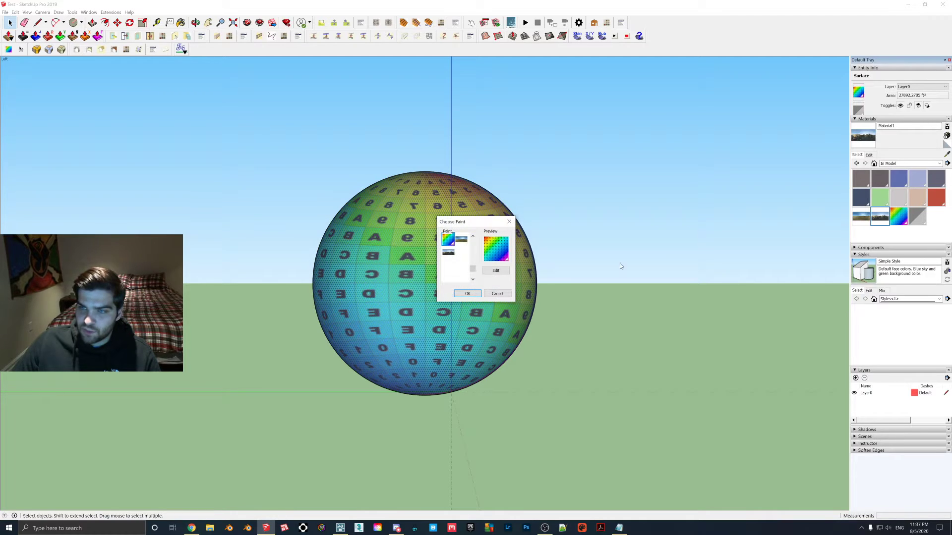
left_click(448, 254)
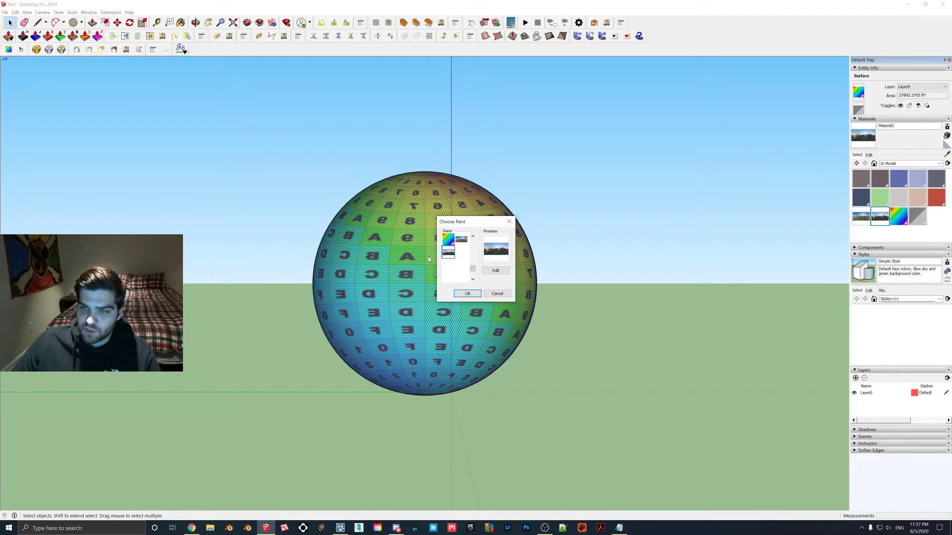
left_click(468, 293)
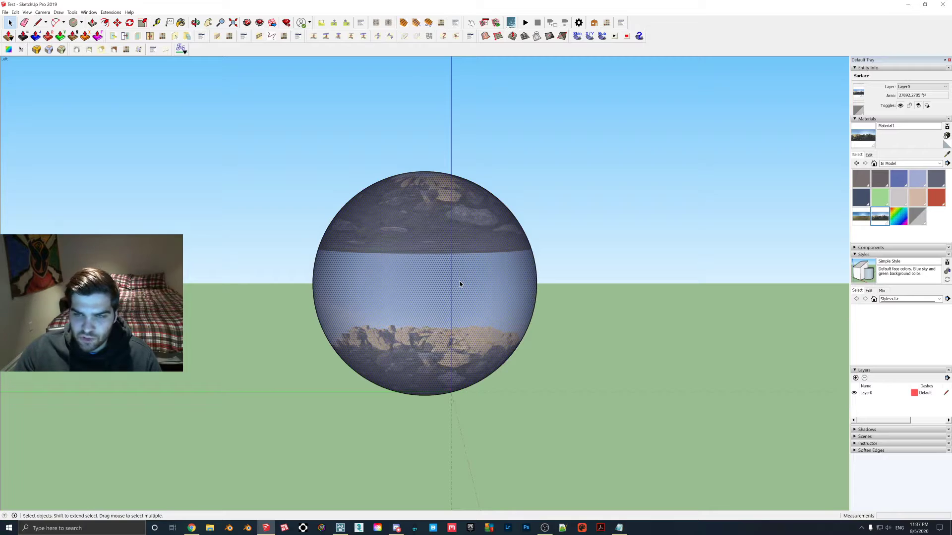
Reapply Spherical Map (View) to the sphere and orbit inside to view the landscape.
left_click(8, 51)
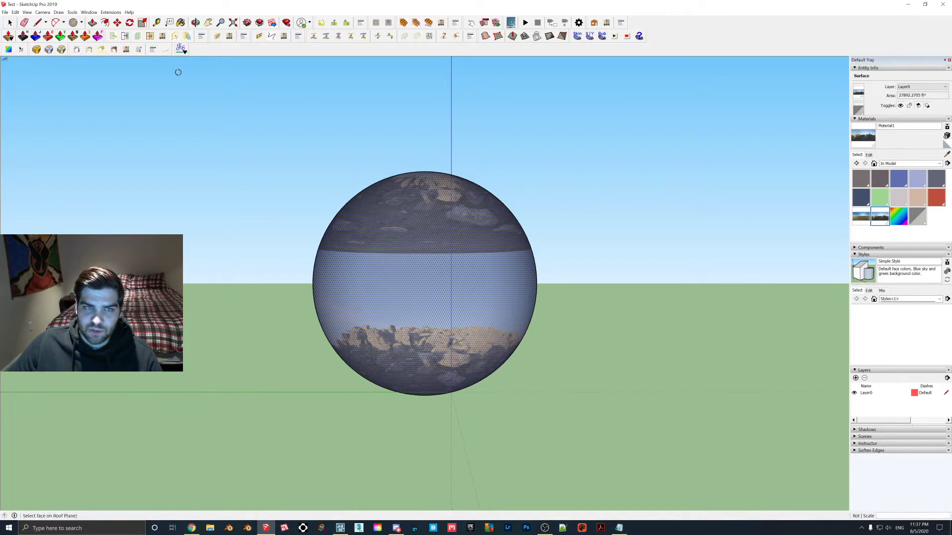
right_click(412, 254)
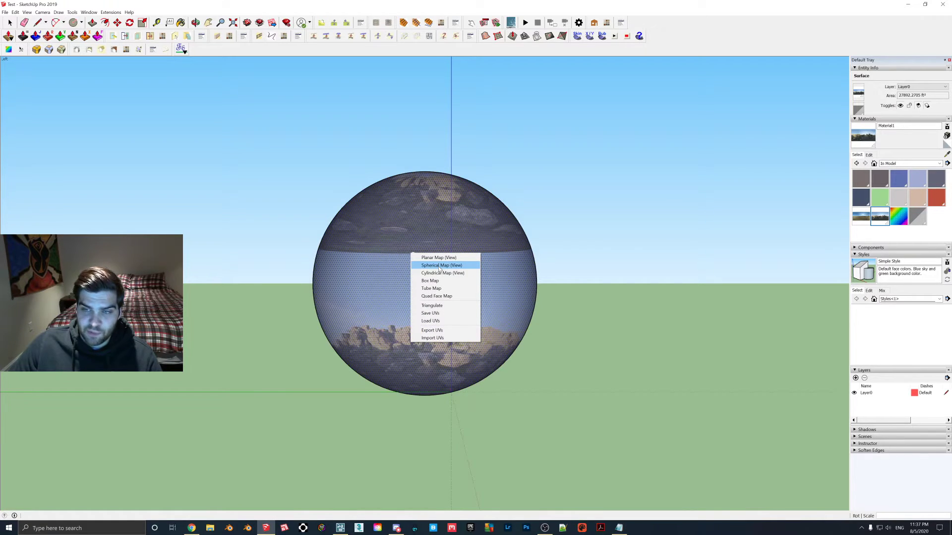
left_click(439, 266)
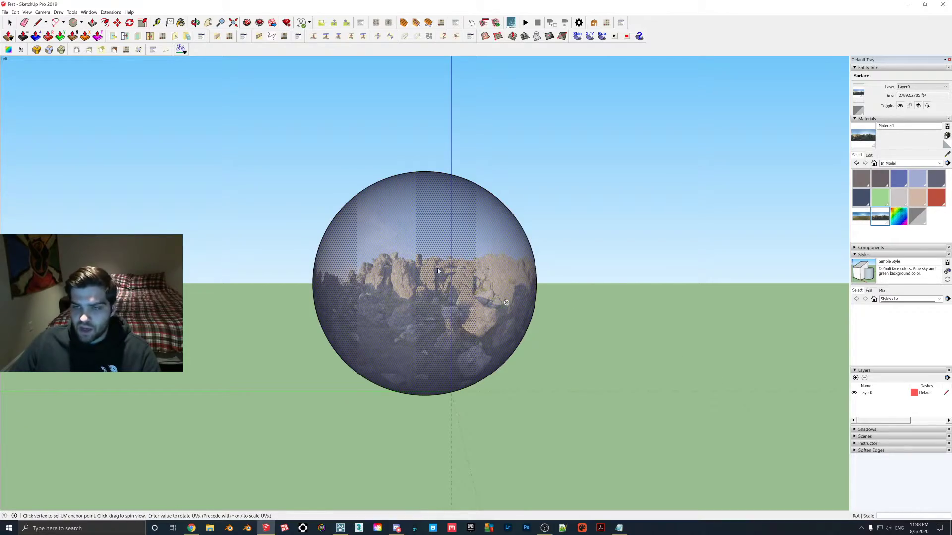
mouse_move(563, 278)
middle_mouse_down()
mouse_move(428, 317)
mouse_move(366, 315)
mouse_move(215, 256)
mouse_move(231, 247)
mouse_move(314, 300)
mouse_move(282, 212)
mouse_move(508, 299)
mouse_move(276, 132)
mouse_move(463, 270)
mouse_move(423, 183)
middle_mouse_up()
Look around the panorama from Front view, zoom out to the whole sphere, and return to Select.
key("f")
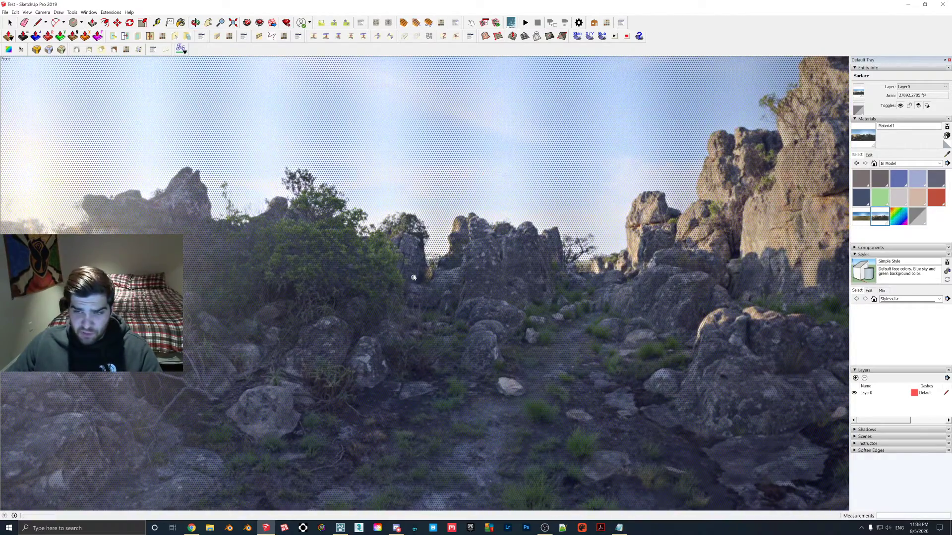
middle_click_drag(414, 277, 386, 277)
scroll(388, 272, "down", 10)
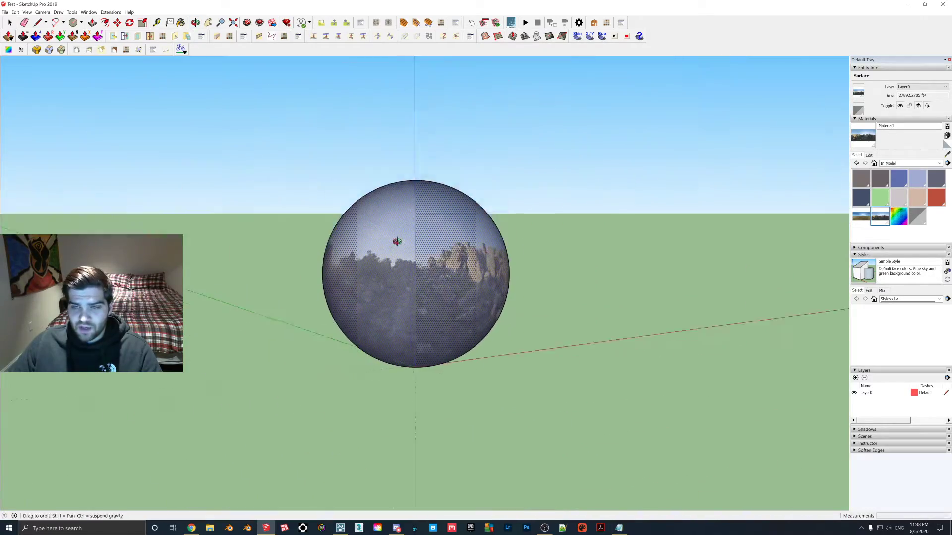
middle_click_drag(404, 244, 405, 233)
scroll(405, 233, "up", 2)
left_click(9, 22)
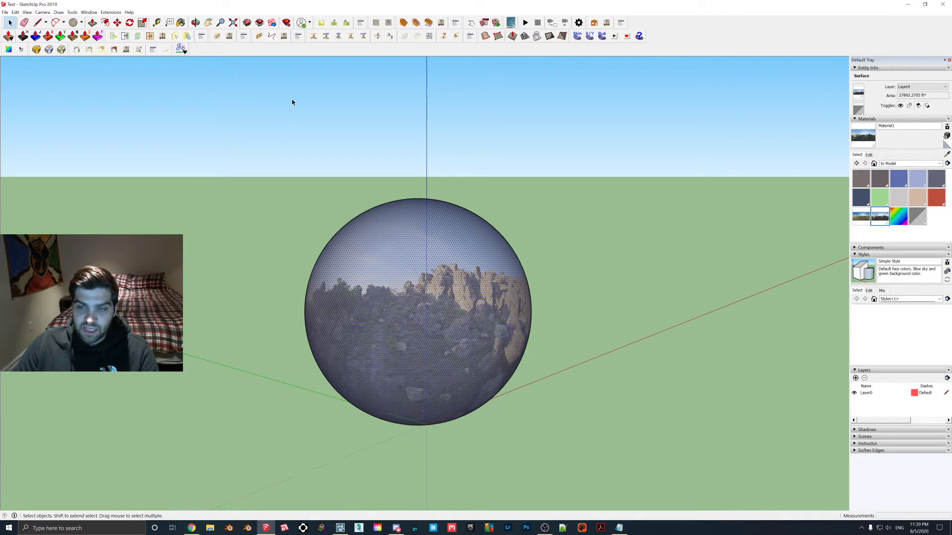
Enable Use maximum texture size in OpenGL preferences, inspect the sphere, then switch to Lumion.
left_click(72, 13)
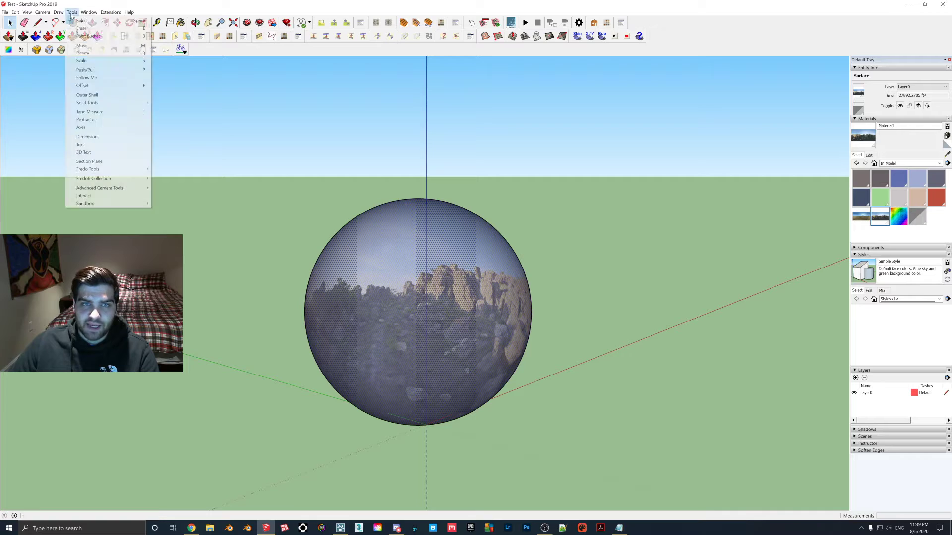
mouse_move(50, 14)
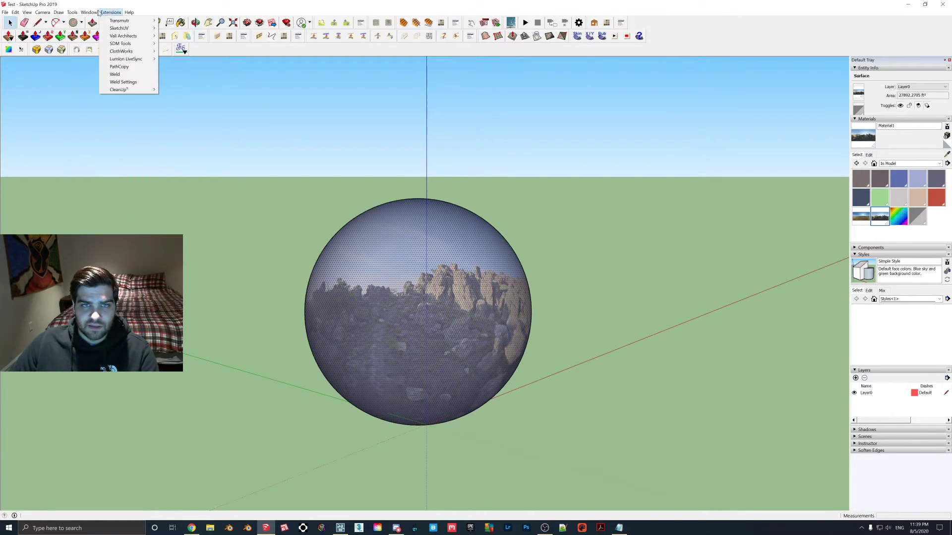
mouse_move(27, 13)
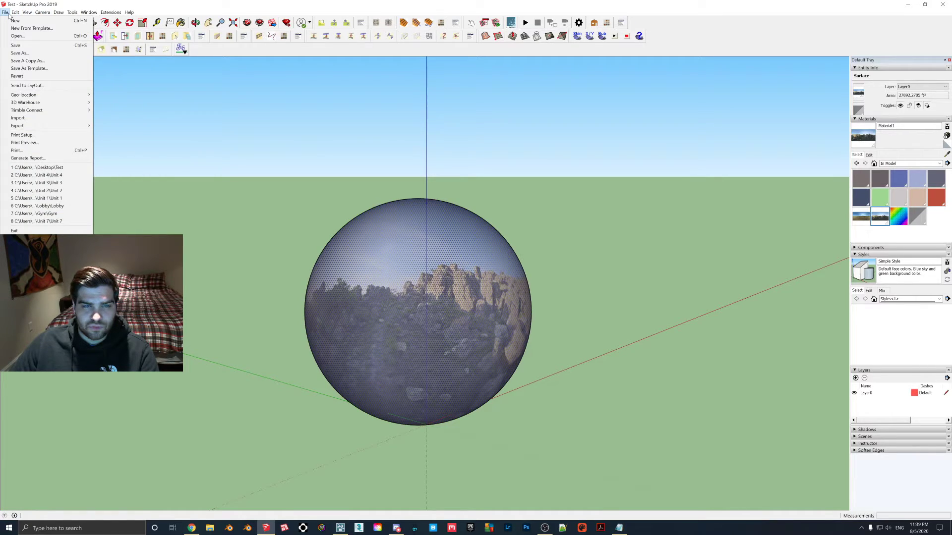
left_click(9, 15)
left_click(71, 15)
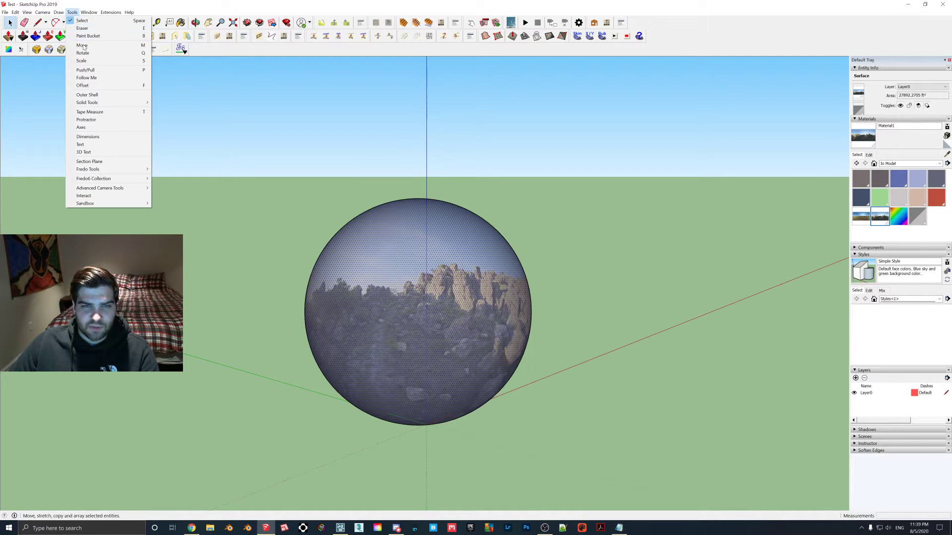
mouse_move(84, 15)
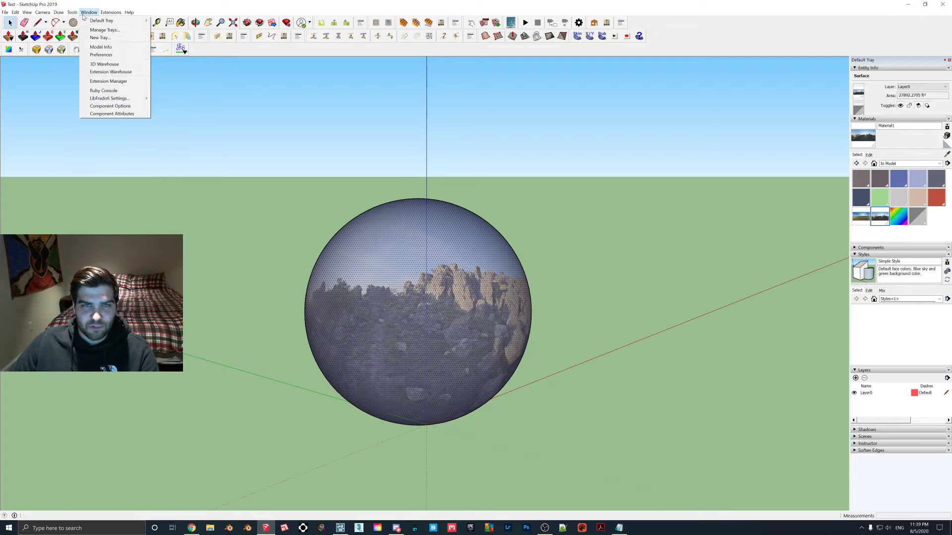
left_click(102, 54)
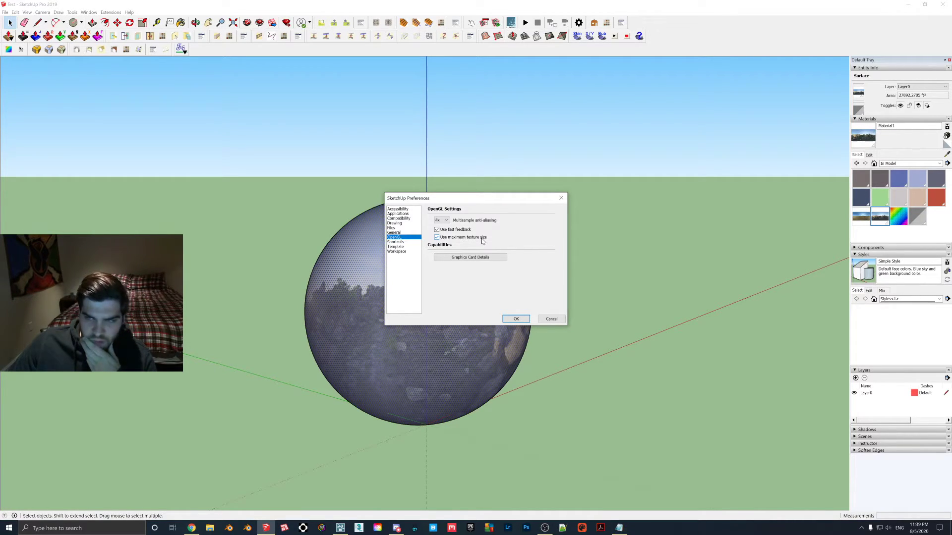
left_click(516, 319)
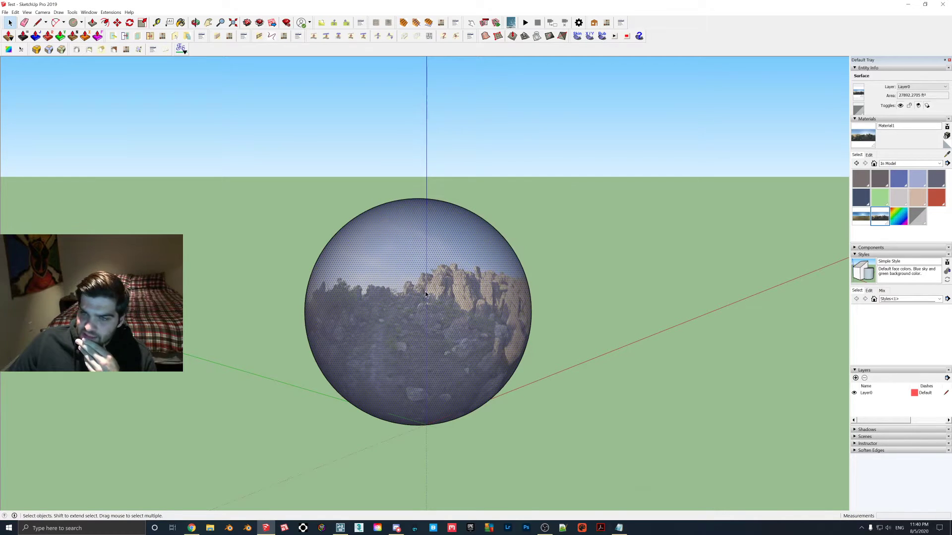
middle_click_drag(435, 287, 255, 287)
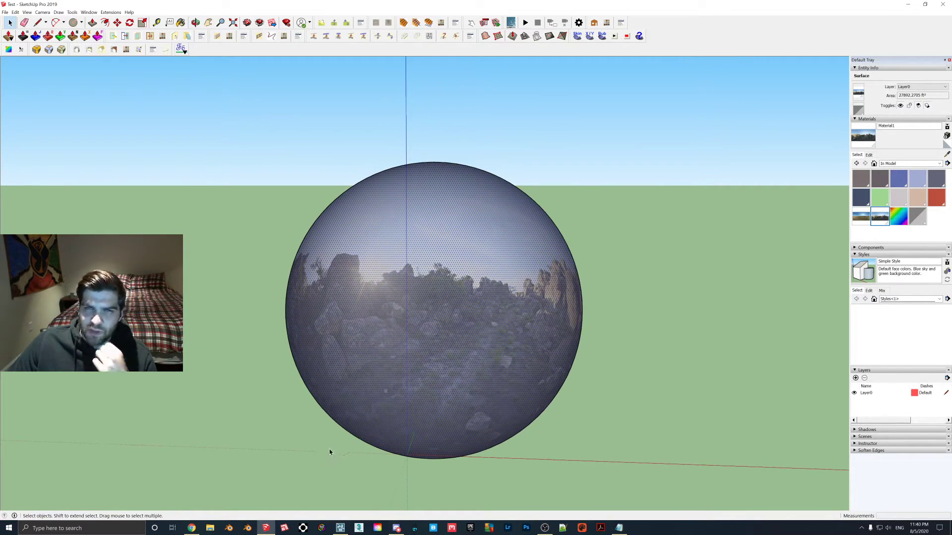
left_click(341, 528)
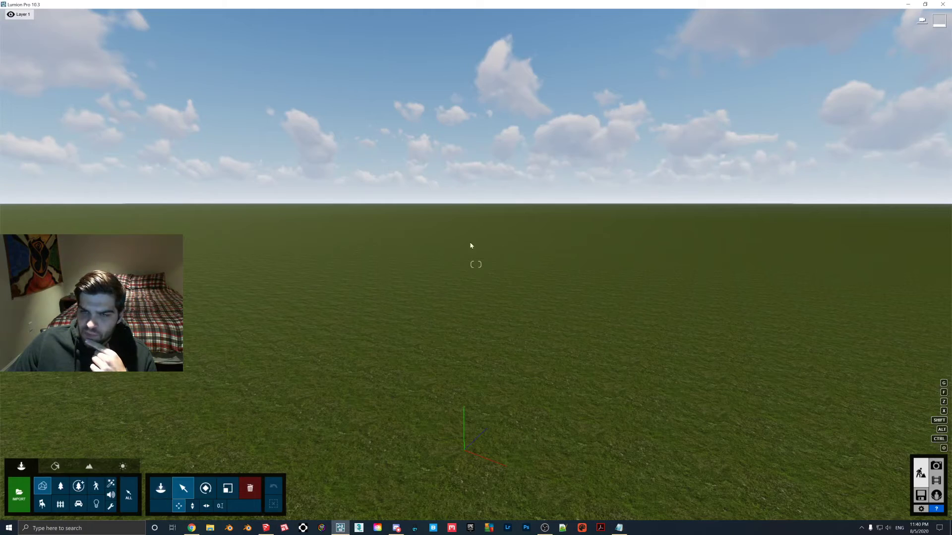
Open Lighting.ls10 from Lumion's recent projects on the start screen.
left_click(921, 495)
left_click(361, 304)
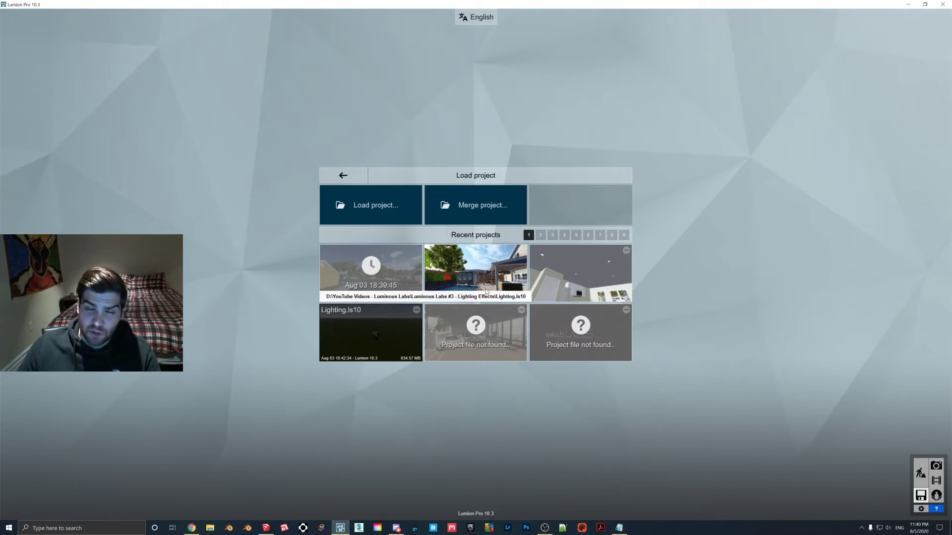
left_click(486, 291)
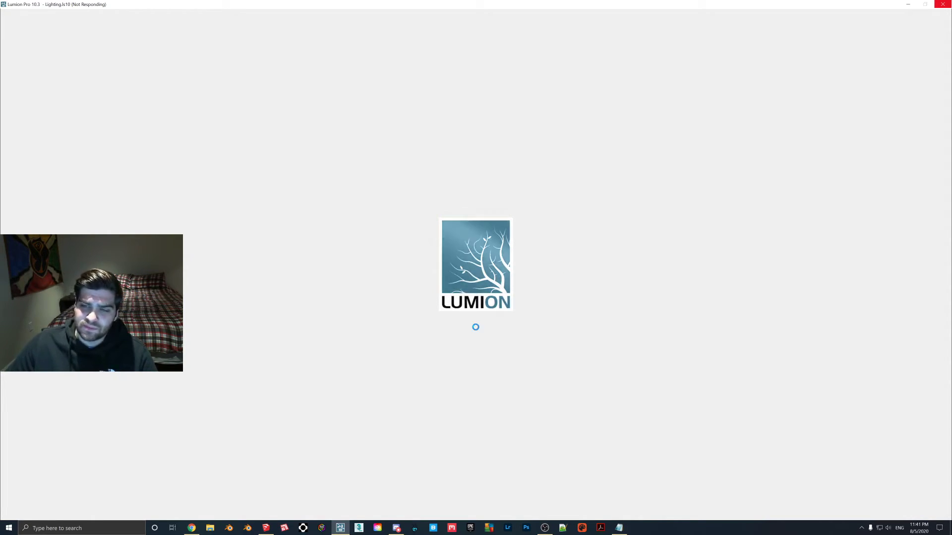
Fly the camera closer to the house and begin importing a model.
mouse_move(340, 528)
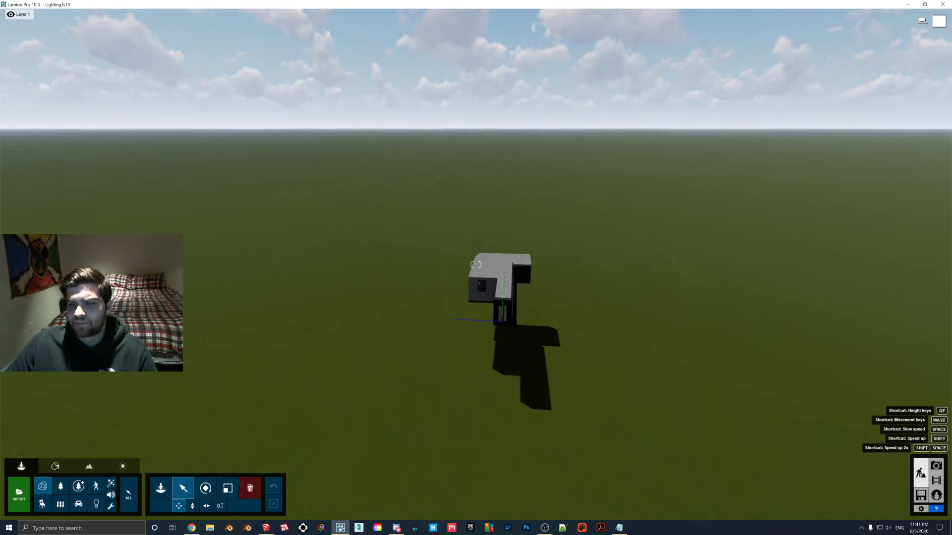
scroll(550, 276, "up", 5)
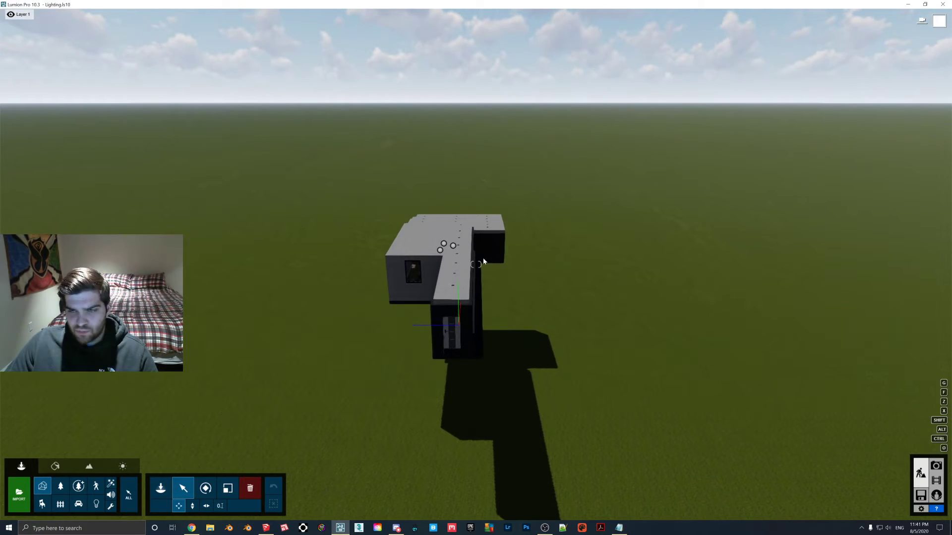
right_click_drag(508, 246, 555, 294)
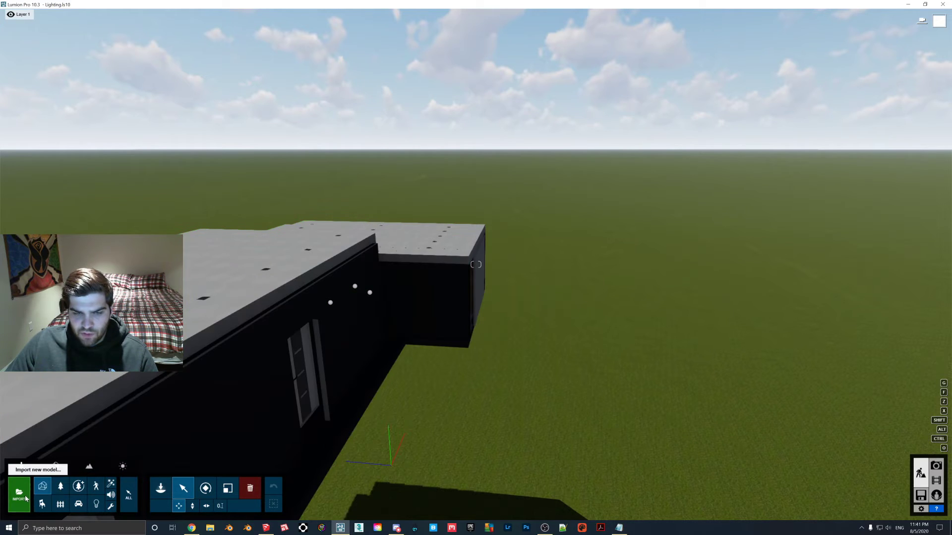
left_click(20, 495)
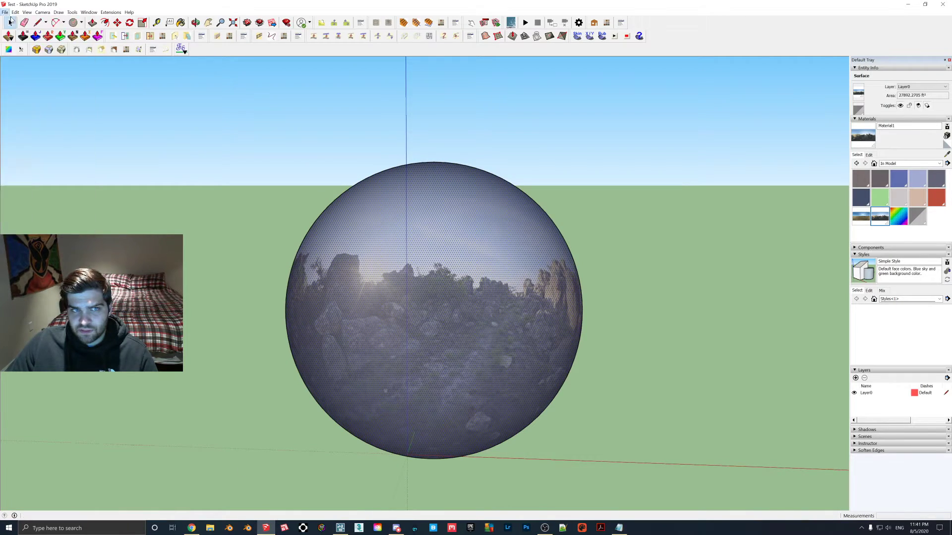
Confirm via Save As that the sphere model is saved as Test on the Desktop, then cancel.
left_click(6, 12)
left_click(7, 12)
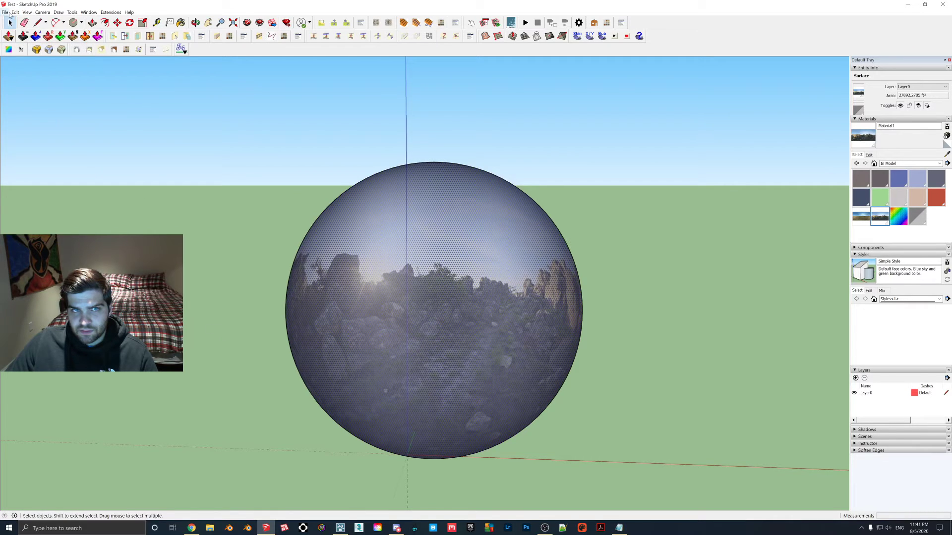
left_click(7, 12)
left_click(30, 61)
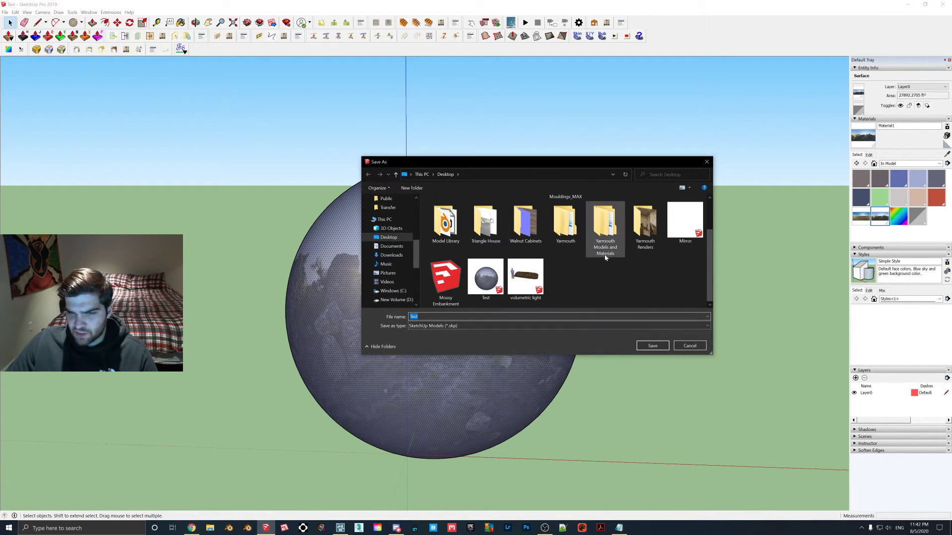
left_click(707, 162)
Import the Test model from the Desktop into the Lumion house scene.
left_click(340, 528)
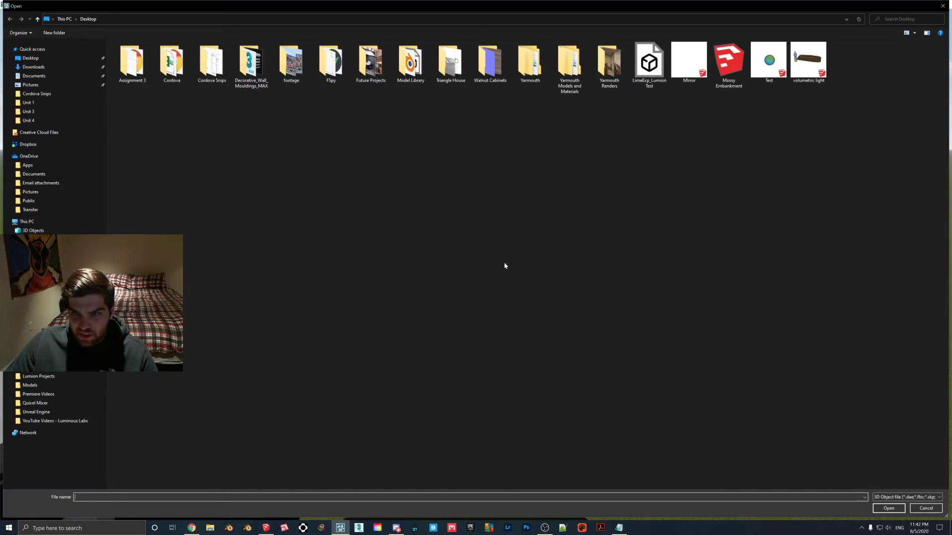
double_click(774, 61)
left_click(585, 339)
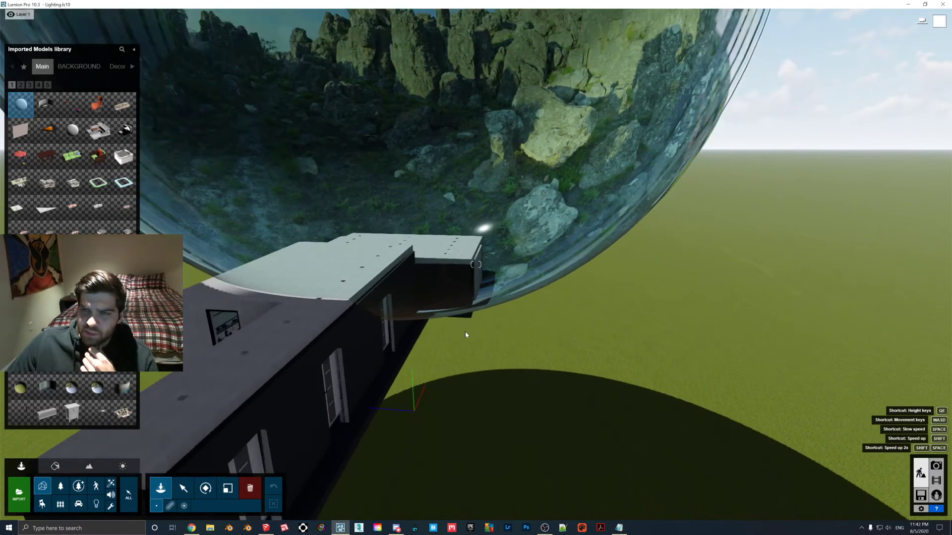
Lower the image-textured sphere about 6.32 m with the Move up tool so it encloses the house.
scroll(465, 336, "down", 5)
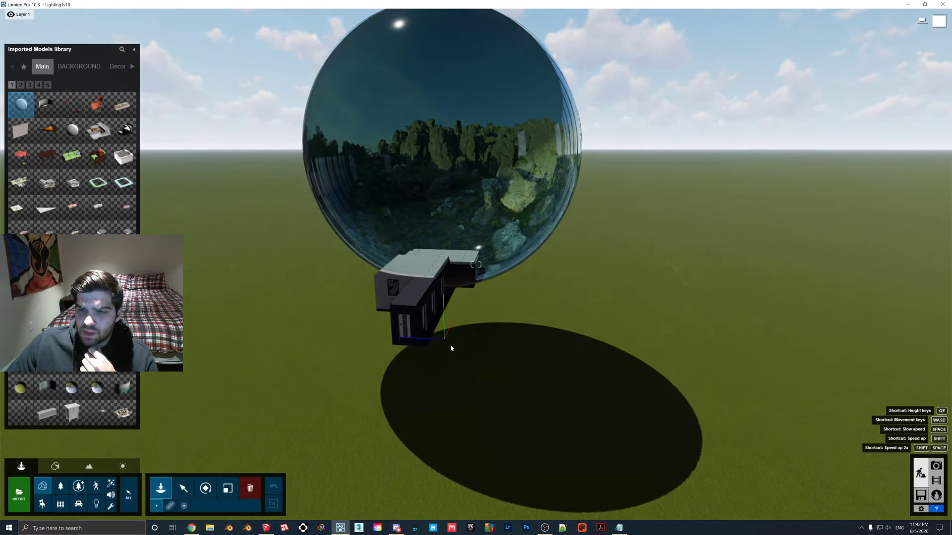
scroll(452, 348, "down", 3)
scroll(436, 311, "up", 6)
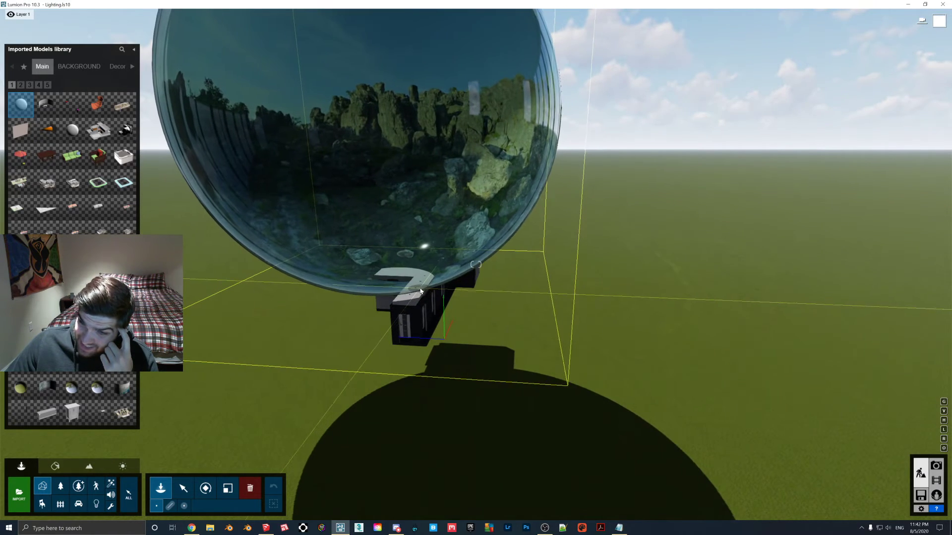
left_click_drag(420, 291, 357, 347)
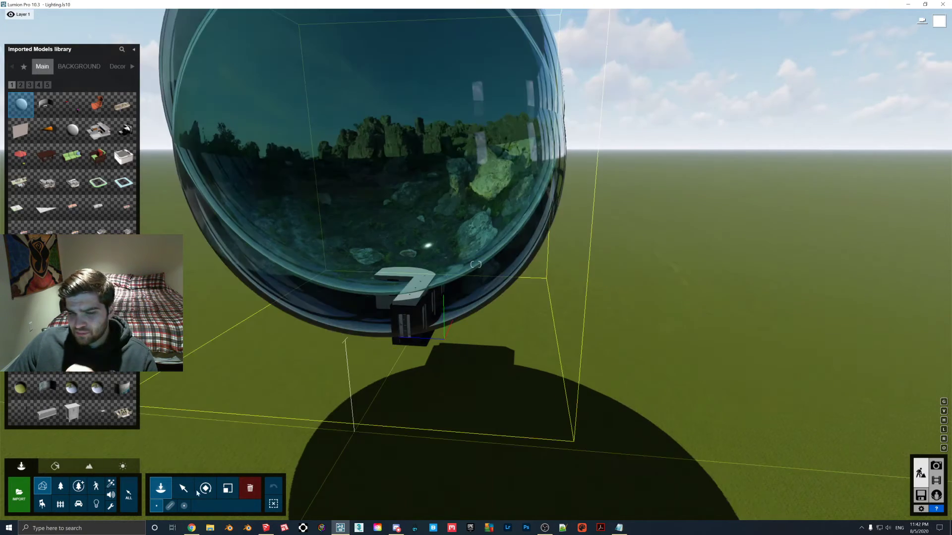
left_click(184, 490)
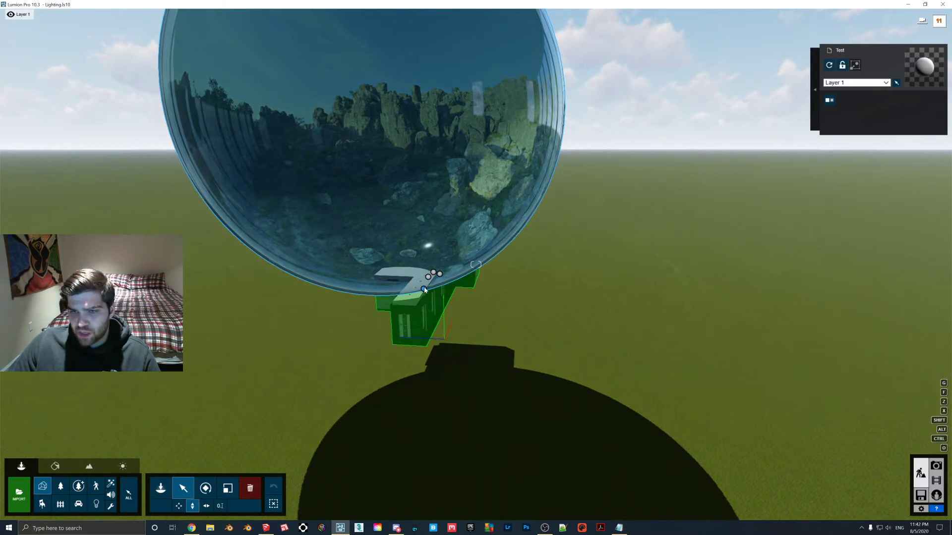
left_click_drag(424, 290, 479, 514)
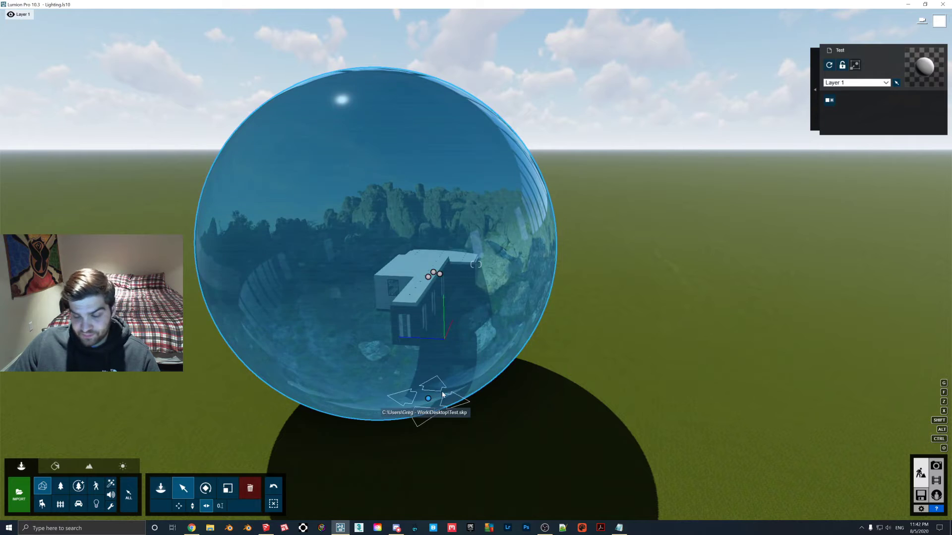
Shift the sphere sideways, scale it up with L, recentre it over the house, then open Photo mode.
left_click_drag(443, 393, 213, 473)
key("l")
left_click(183, 488)
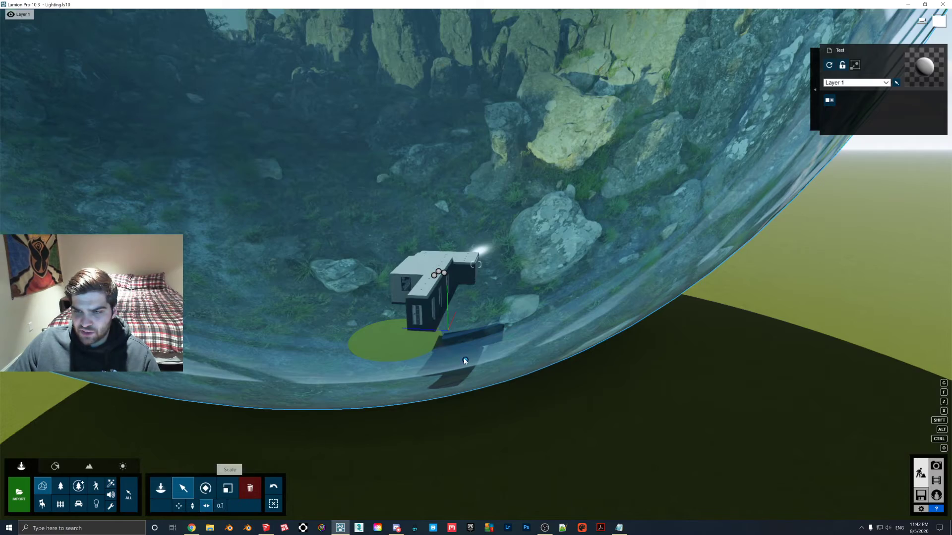
left_click_drag(487, 361, 533, 460)
key("h")
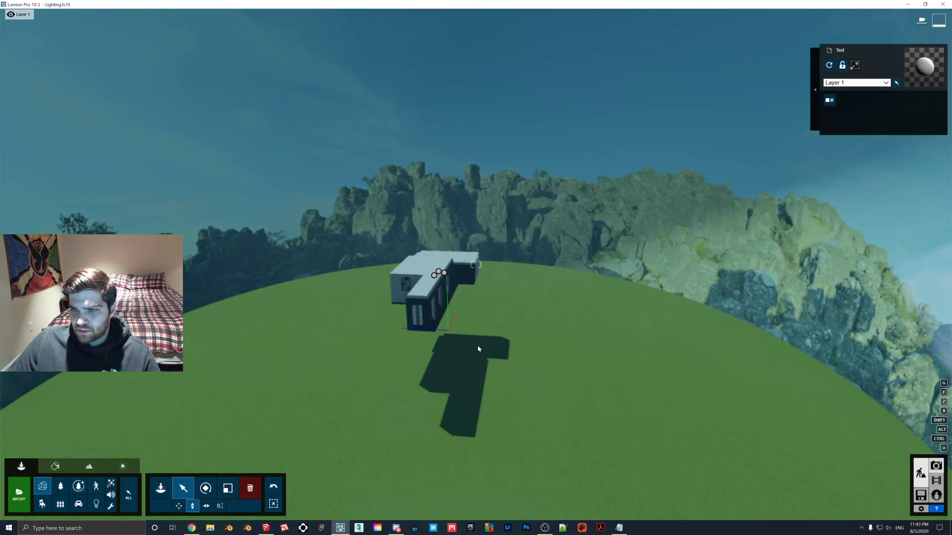
left_click(937, 467)
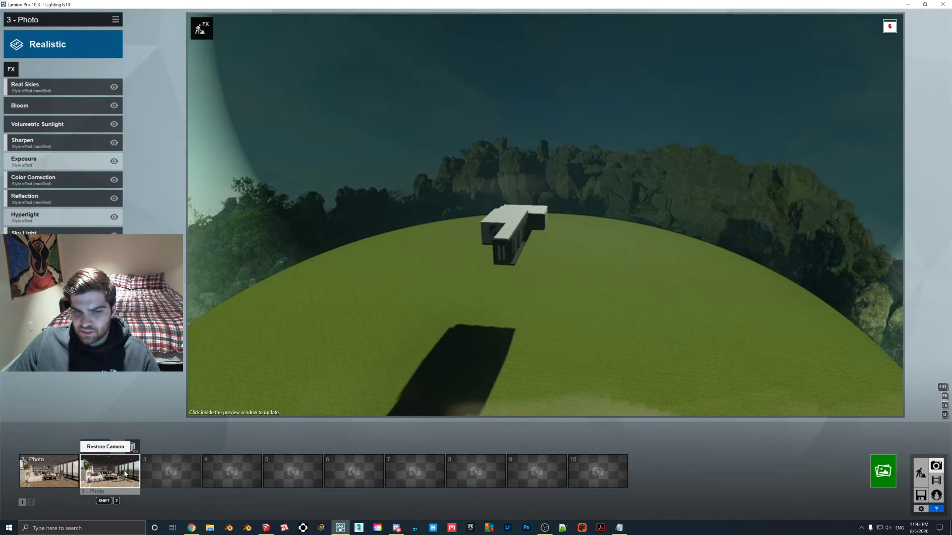
Restore the slot 3 living-room camera, check the rocks through the windows, and return to Build mode.
left_click(95, 446)
right_click_drag(555, 257, 636, 257)
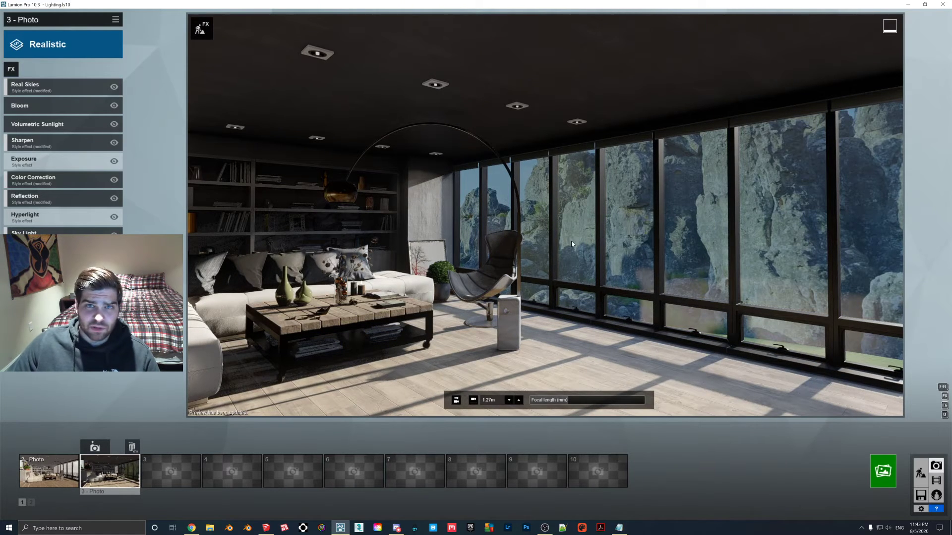
right_click_drag(577, 240, 601, 240)
left_click(922, 472)
Back the camera away, select the glass dome in the Material Editor and give it the Invisible material.
key("s")
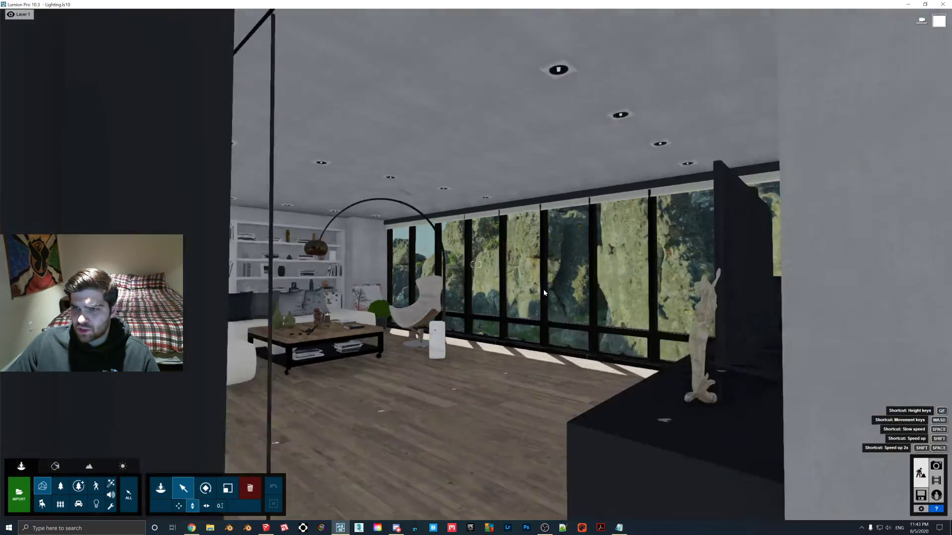
key("s")
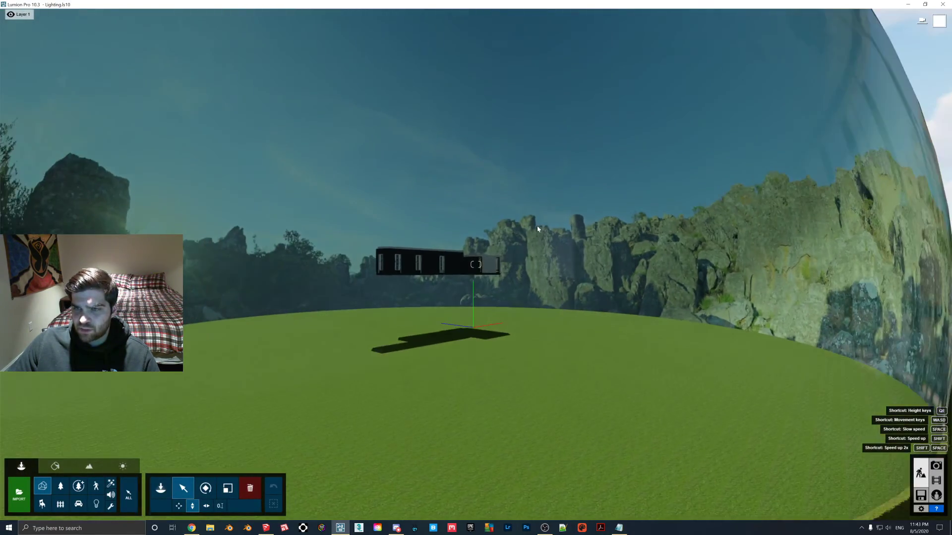
key("s")
left_click(55, 466)
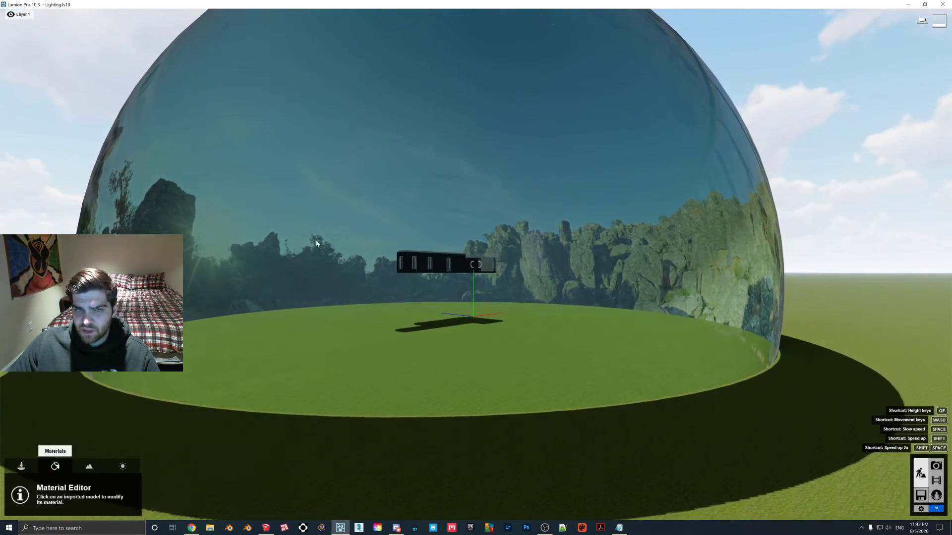
left_click(303, 241)
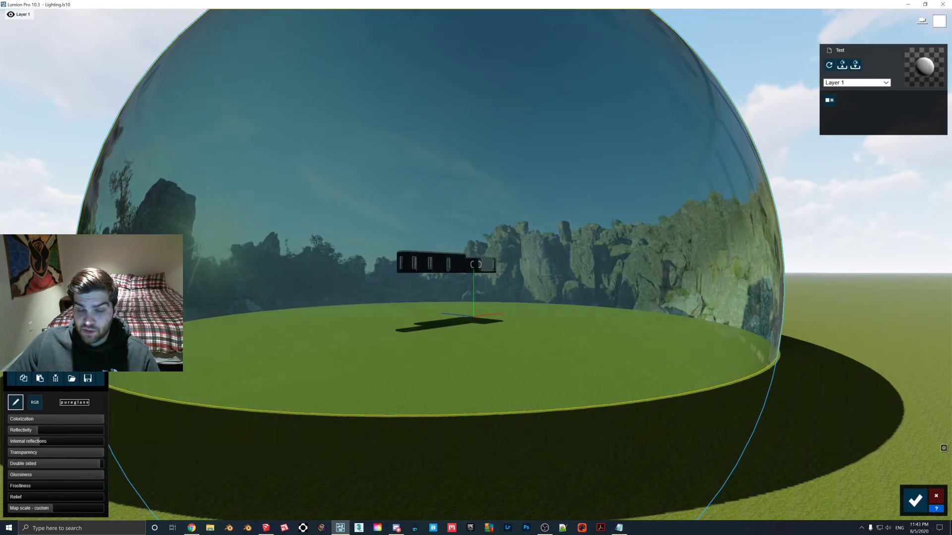
left_click(16, 402)
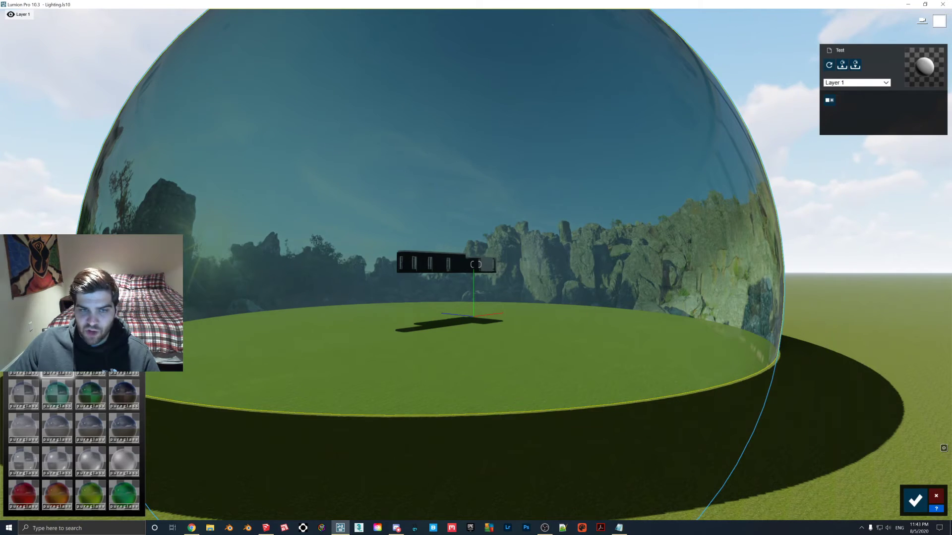
scroll(74, 441, "down", 5)
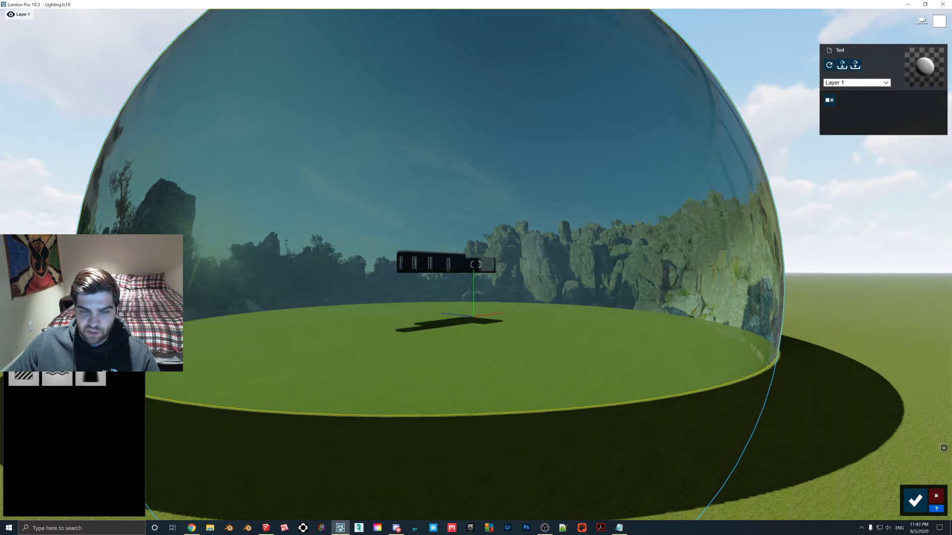
Fly into the dome toward the house and look toward the rocks and sky.
key("w")
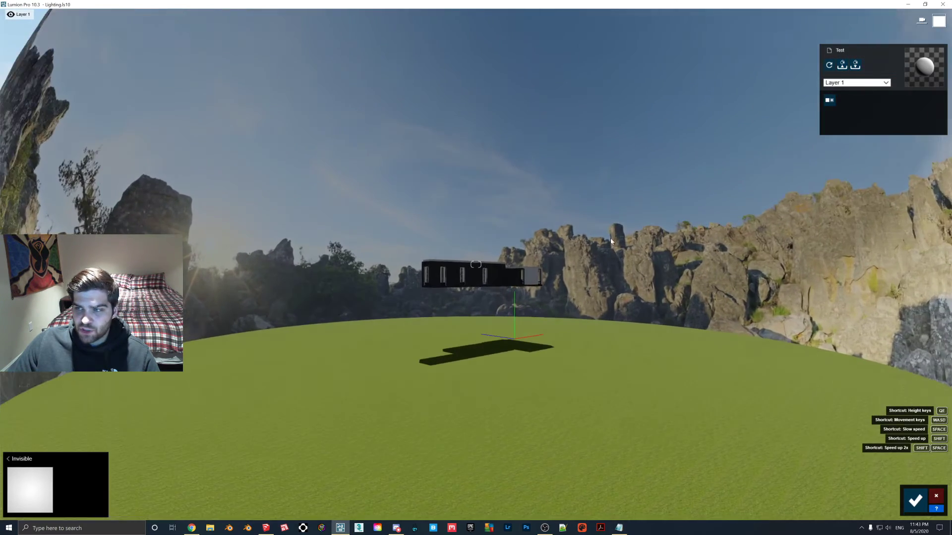
key("w")
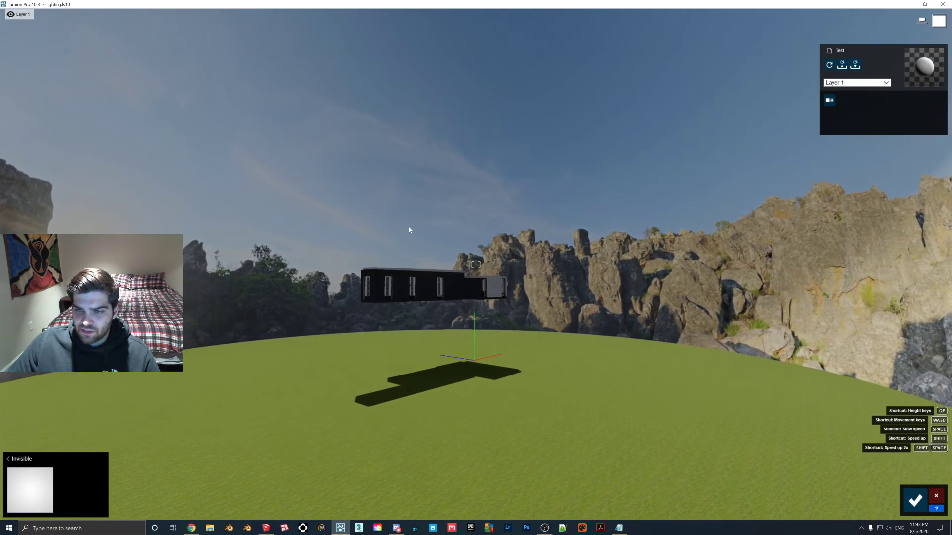
key("w")
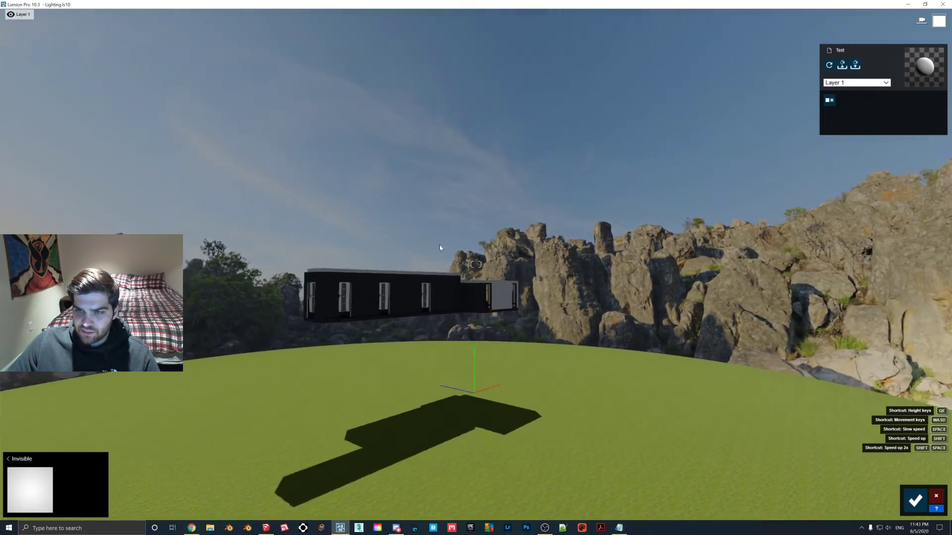
right_click_drag(413, 239, 334, 239)
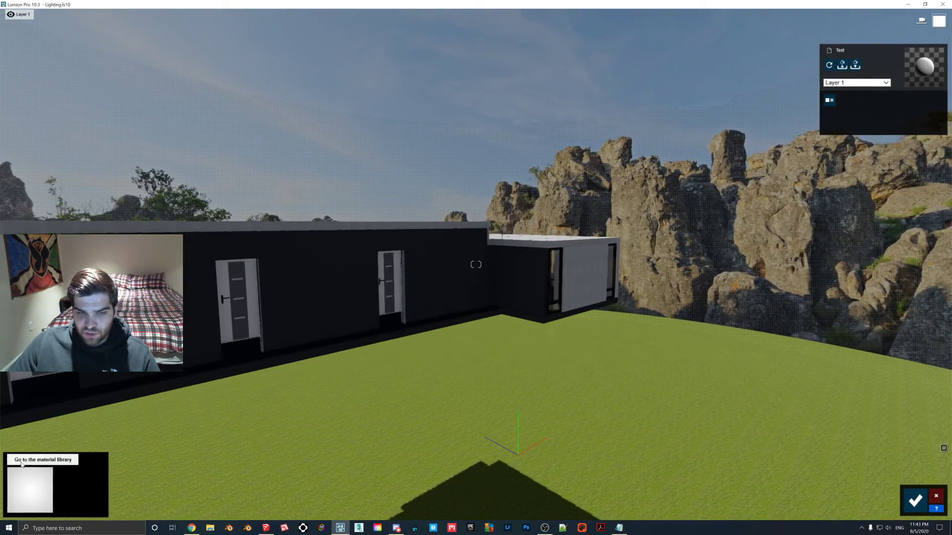
Finish the dome material, select the panorama sphere and open its texture file browser.
left_click(57, 462)
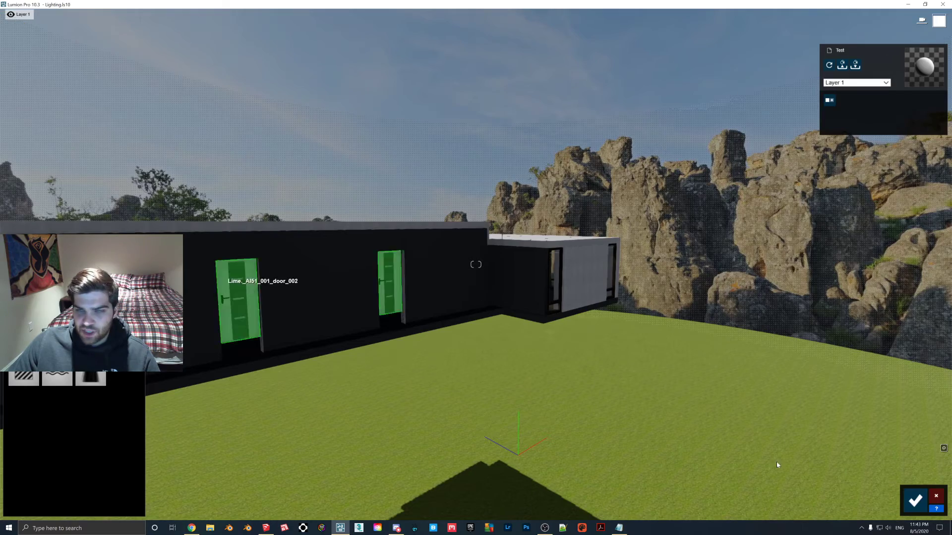
key("Escape")
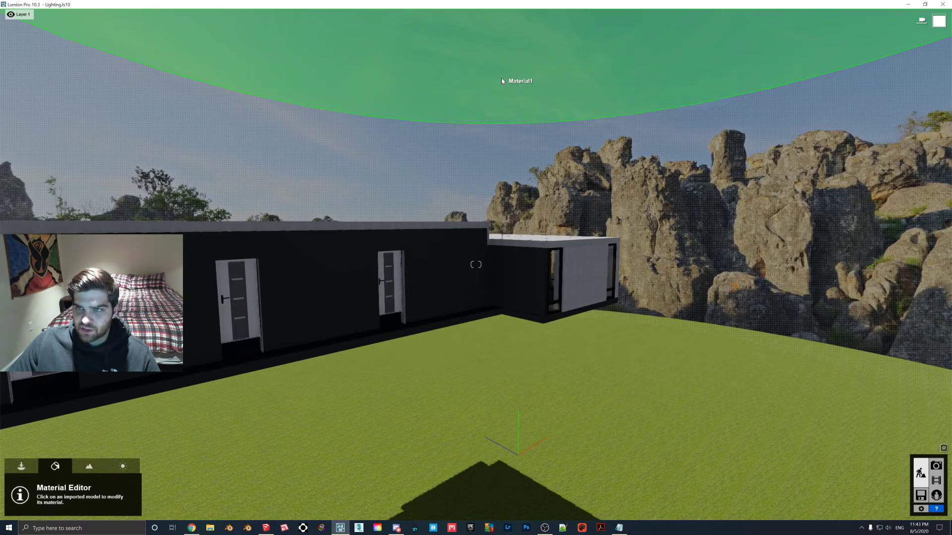
left_click(502, 80)
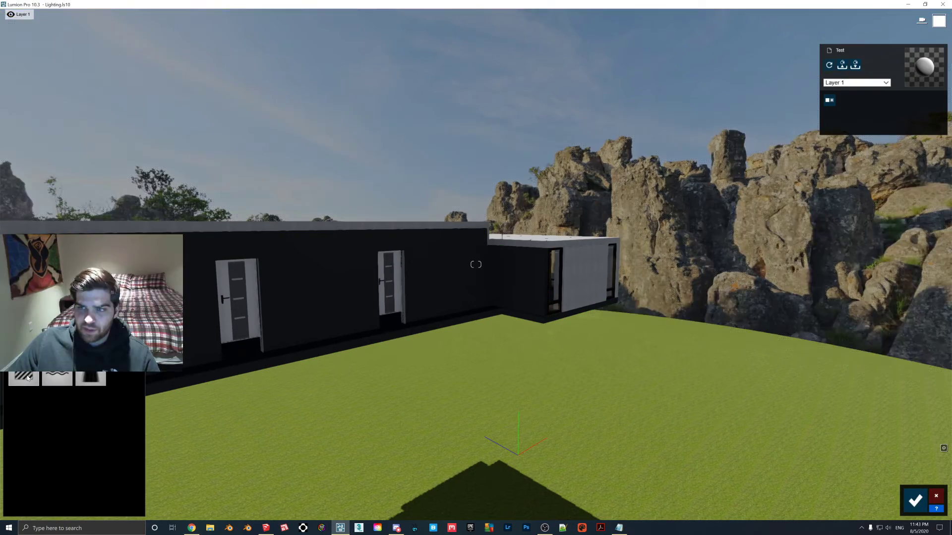
left_click(90, 378)
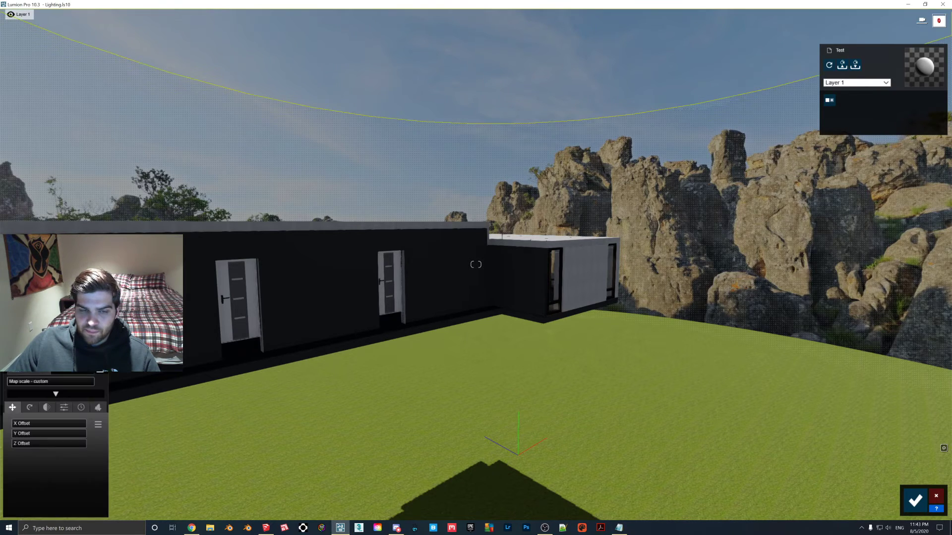
left_click(102, 379)
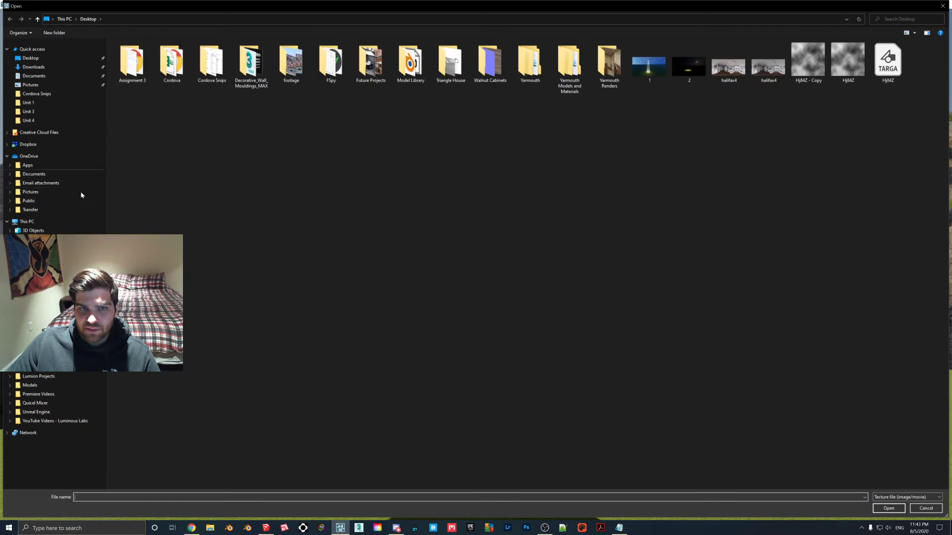
Browse to Luminous Labs > Custom HDRIs and Backgrounds > Panorama Backgrounds > HDRI and load abandoned_tank_farm_04.
left_click(69, 422)
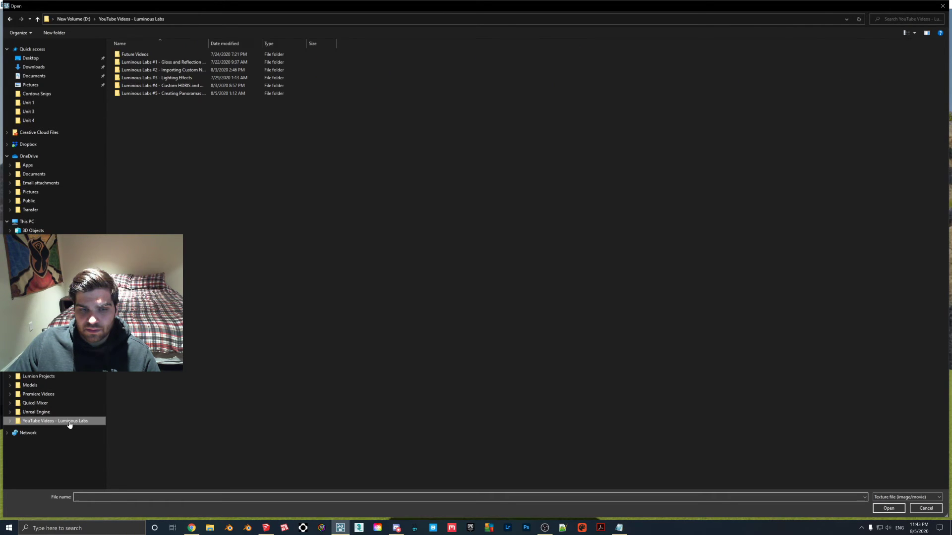
double_click(170, 91)
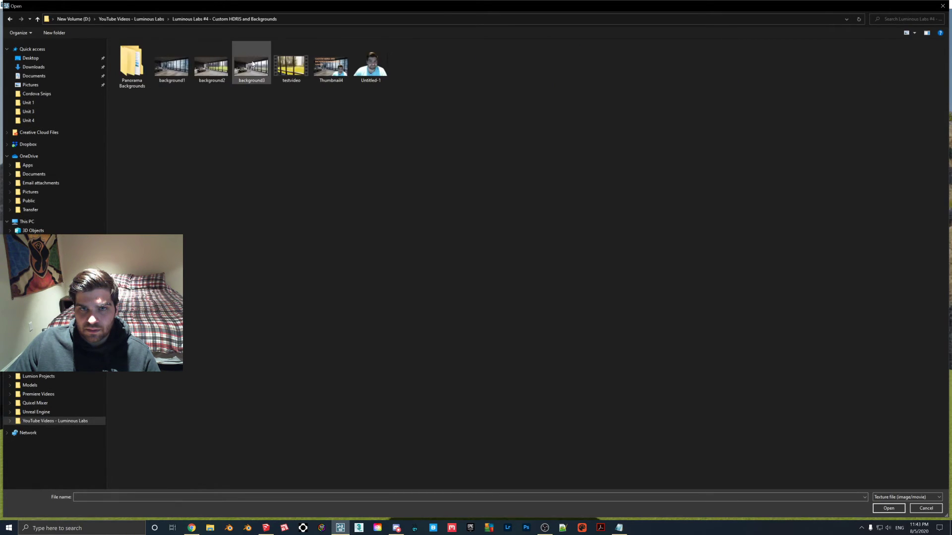
double_click(130, 63)
double_click(149, 63)
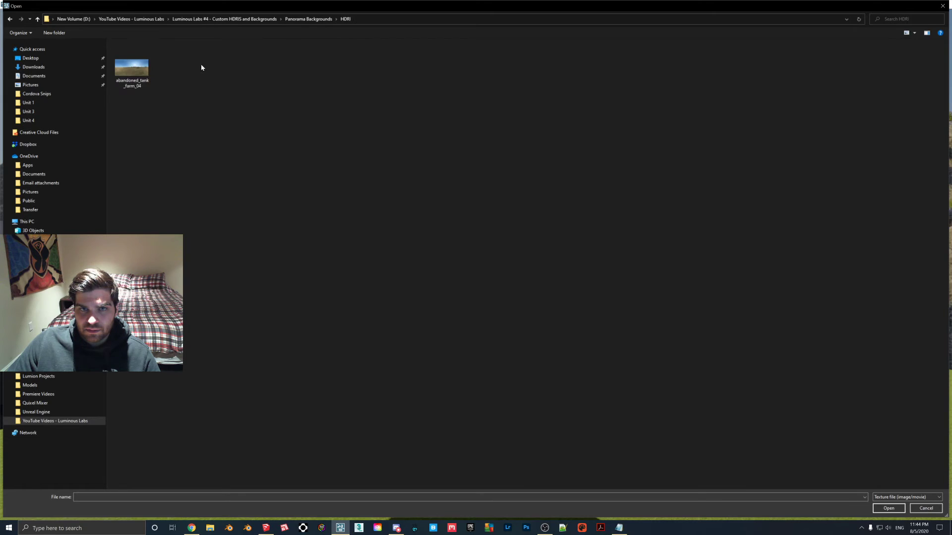
double_click(131, 75)
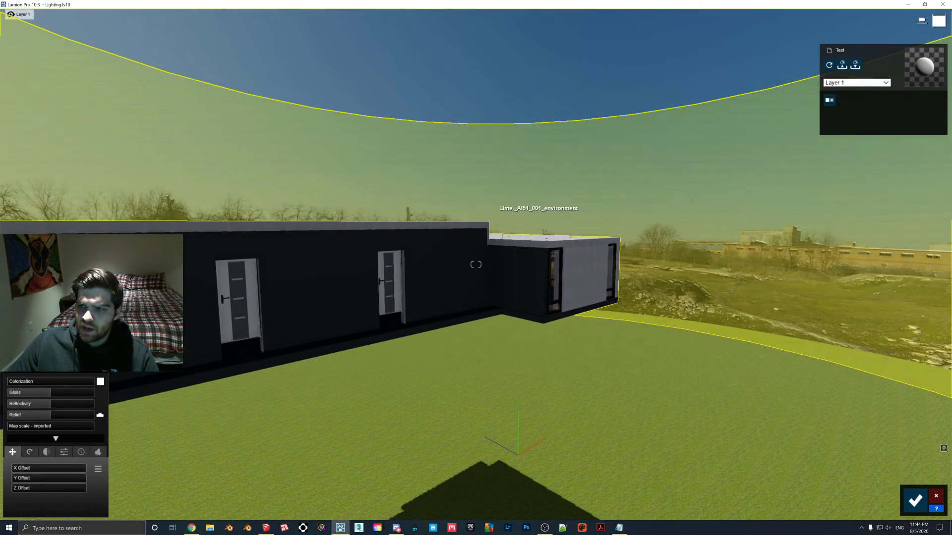
Look around the new field-and-factory HDRI backdrop and bring the house back into view.
right_click_drag(516, 202, 566, 202)
right_click_drag(476, 265, 551, 264)
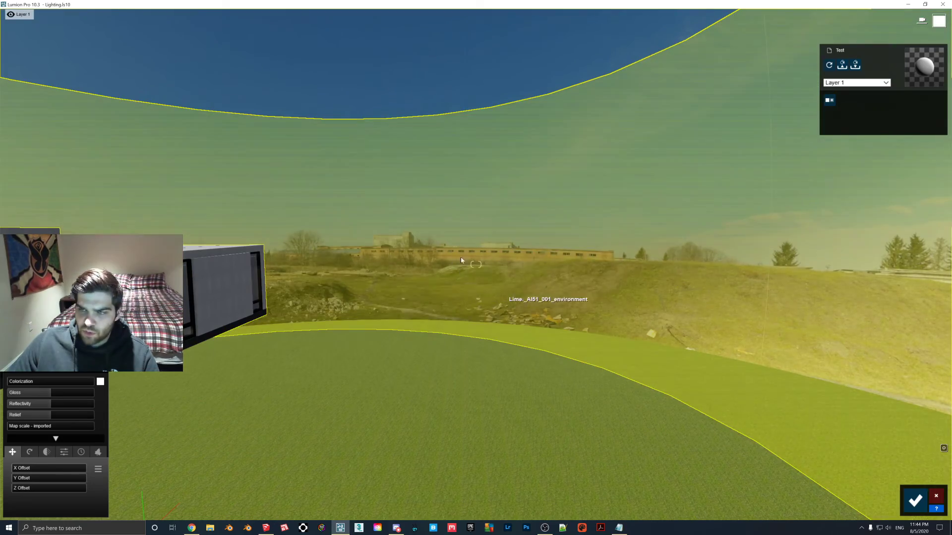
right_click_drag(509, 297, 573, 298)
right_click_drag(476, 264, 402, 264)
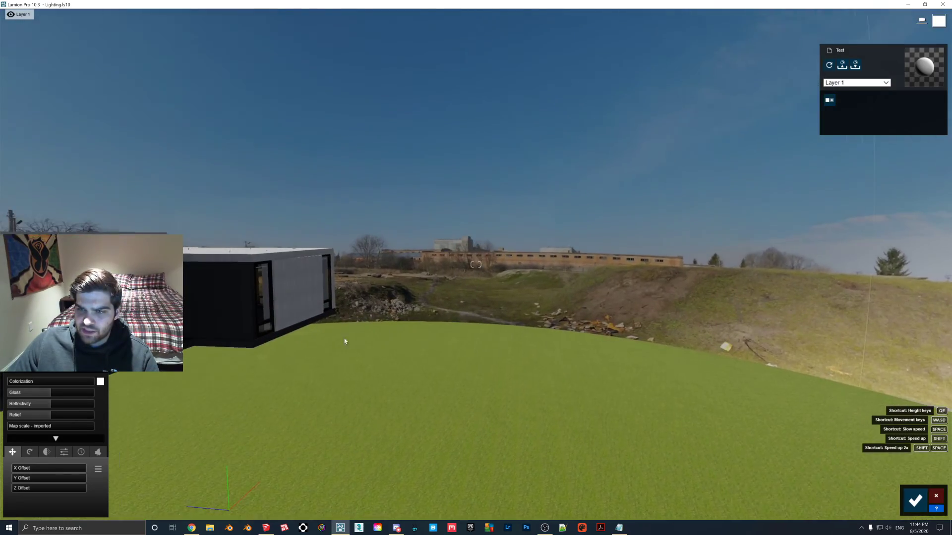
Raise the panorama material's Emissive to 0.1 in its settings, then fly forward and back to check it.
left_click(78, 454)
left_click(64, 452)
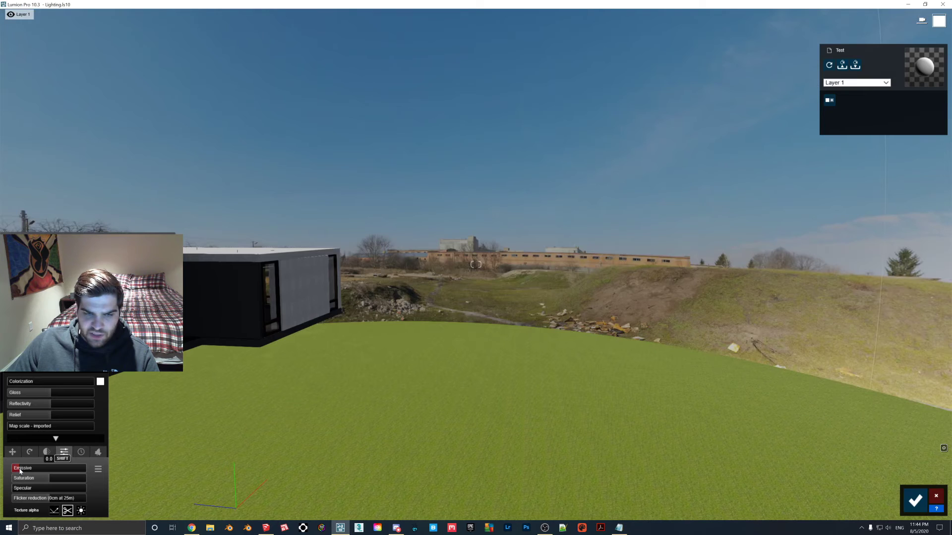
left_click_drag(21, 472, 23, 472)
key("w")
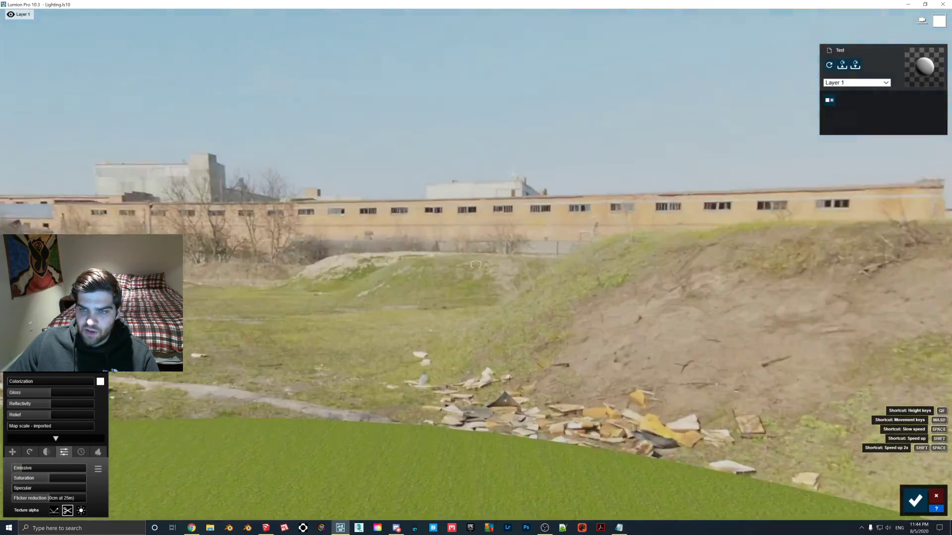
key("s")
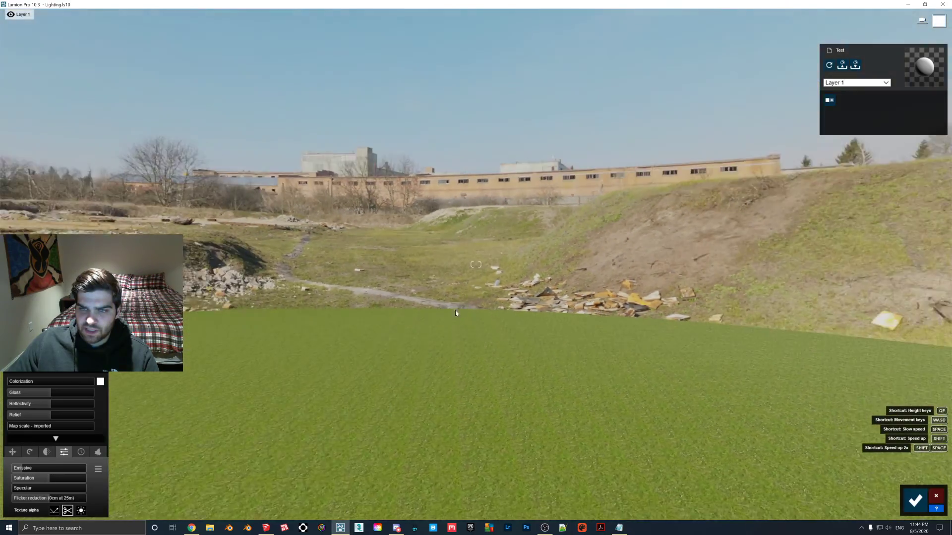
key("s")
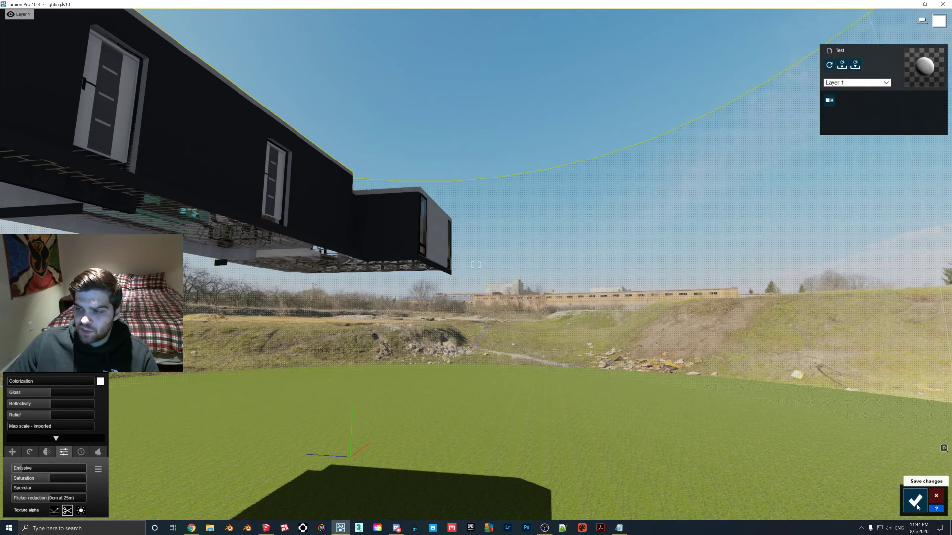
Save the material edits and view fields and factories through the slot 3 living-room windows, then return to Build.
left_click(915, 500)
left_click(937, 466)
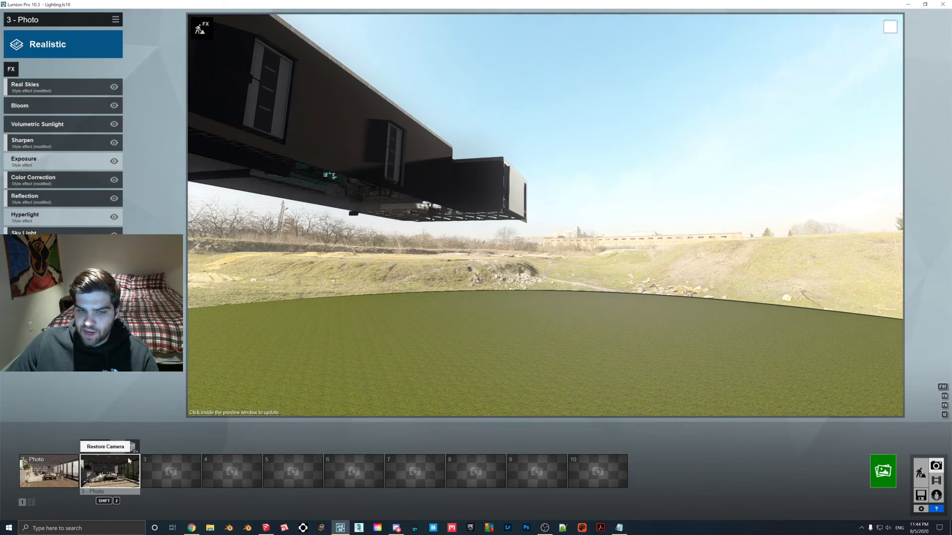
left_click(110, 471)
right_click_drag(486, 298, 545, 298)
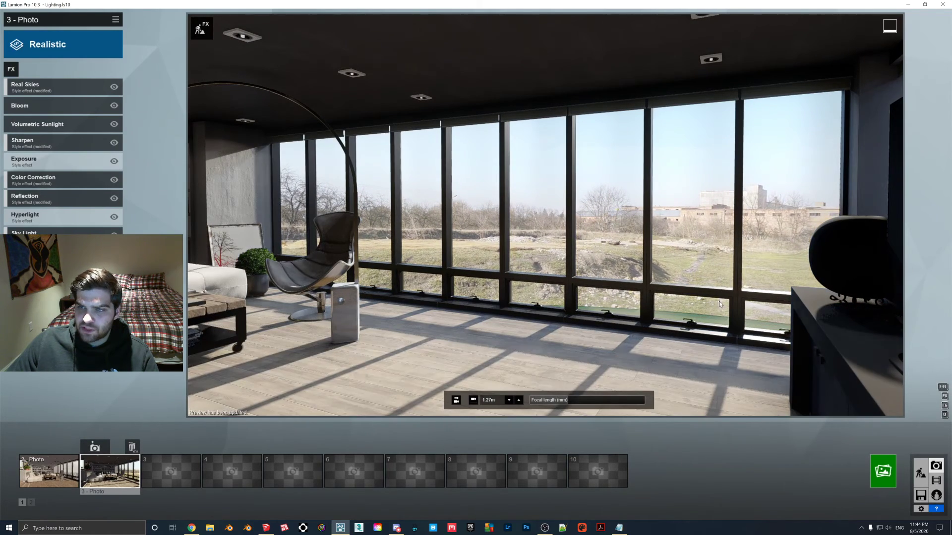
left_click(921, 474)
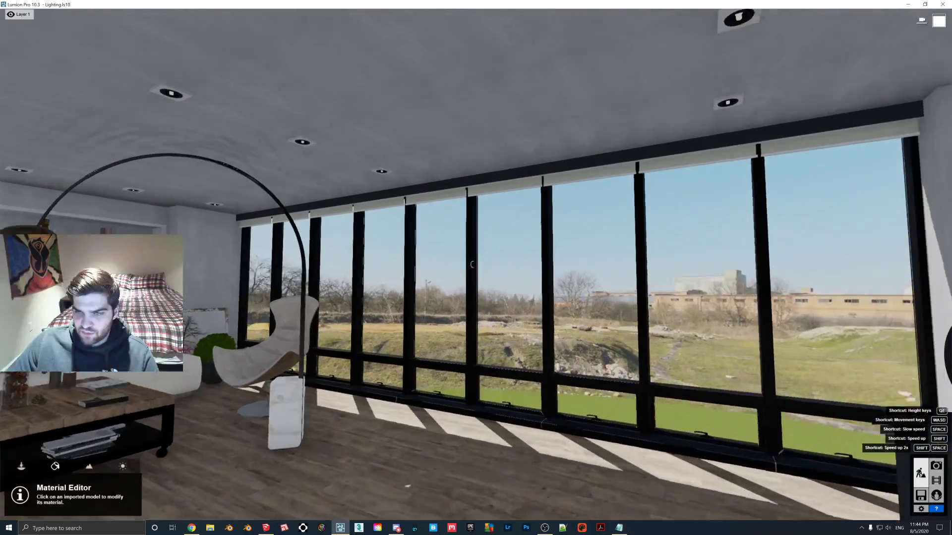
key("w")
mouse_move(472, 264)
right_mouse_down()
mouse_move(489, 269)
mouse_move(477, 266)
right_mouse_up()
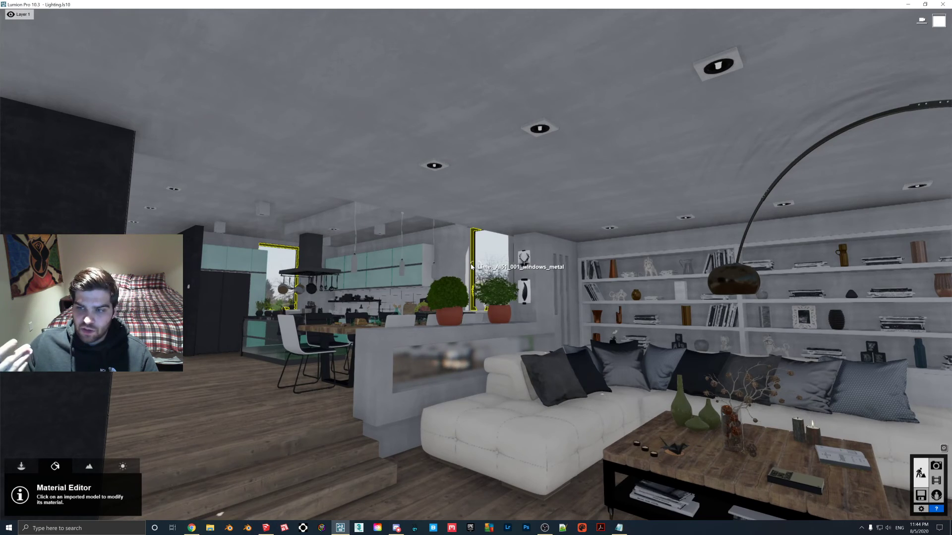
right_click_drag(471, 267, 478, 264)
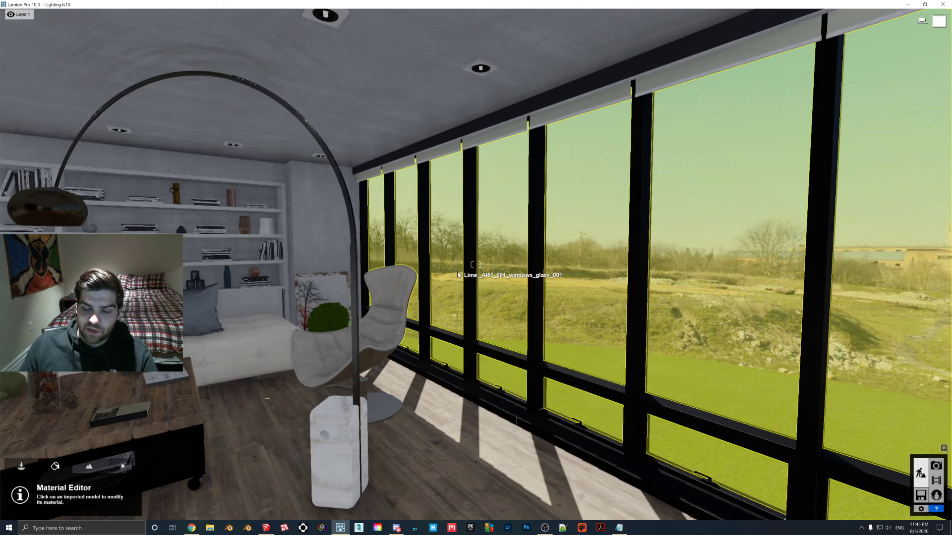